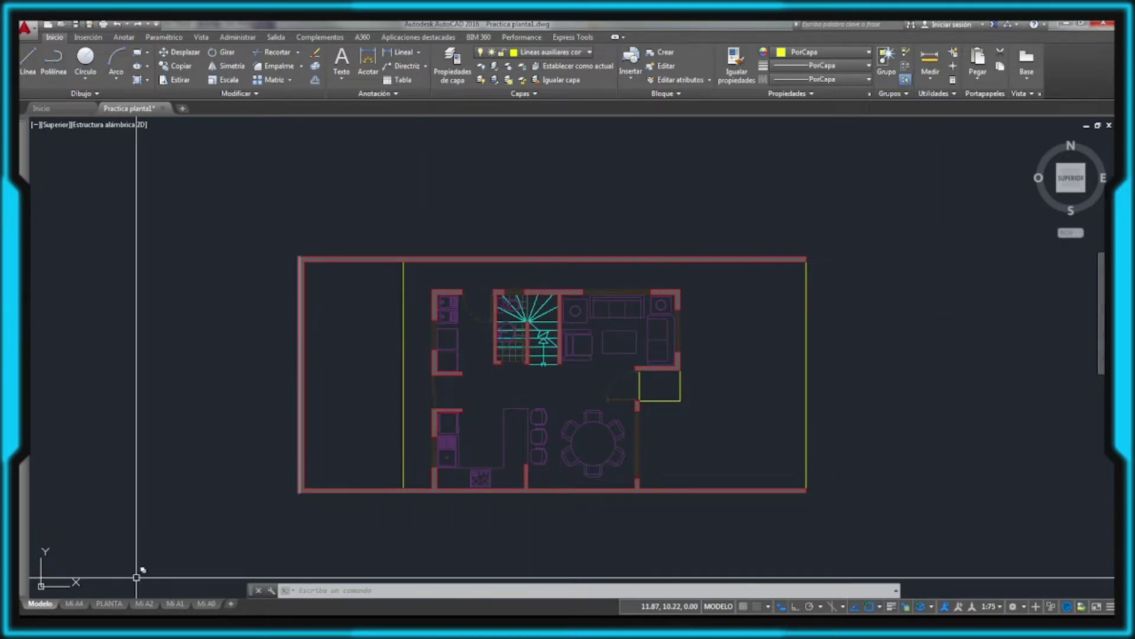
Step: Switch Practica planta1.dwg from model space to the Mi A2 layout sheet
left_click(144, 603)
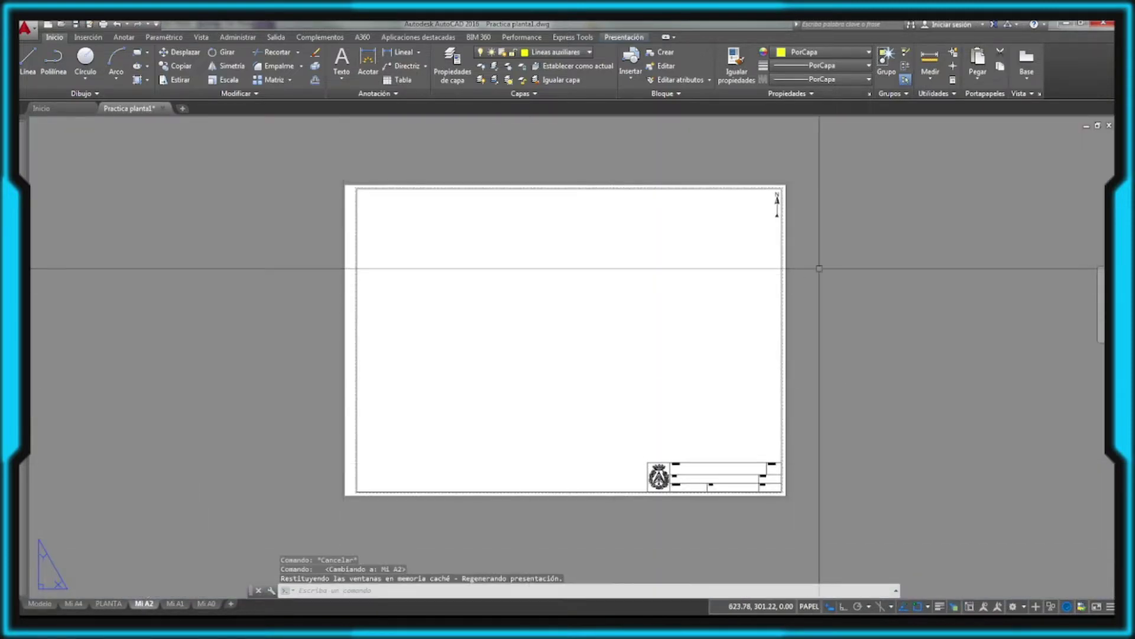
Step: Show the Presentación ribbon tab with its viewport creation tools
left_click(623, 37)
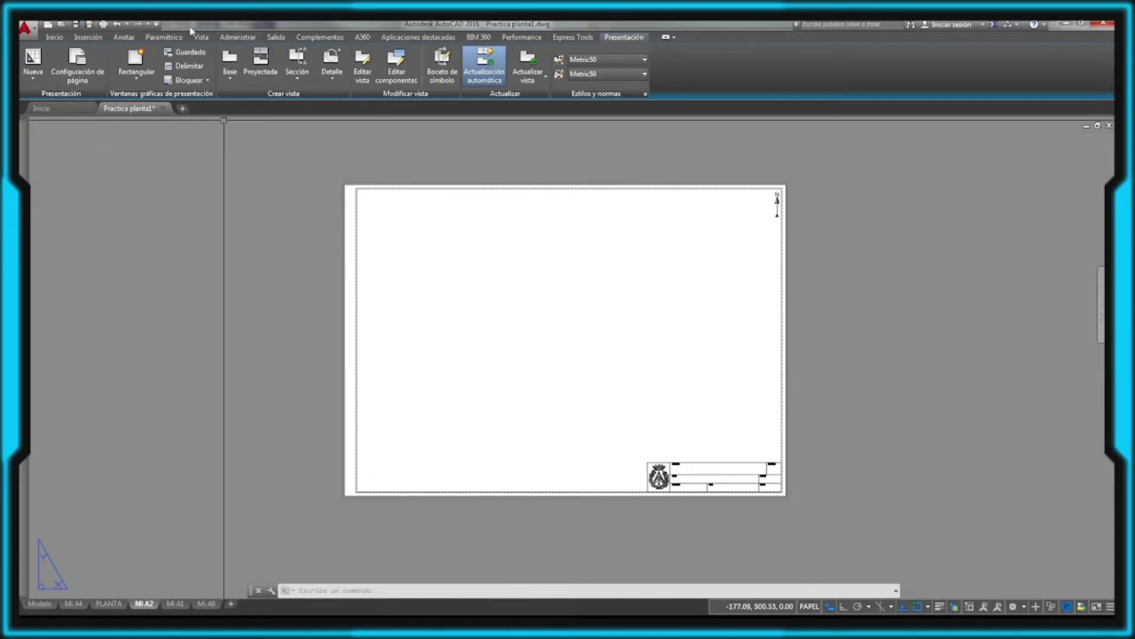
Step: Create a rectangular viewport of the floor plan in the sheet's upper-left area
left_click(138, 82)
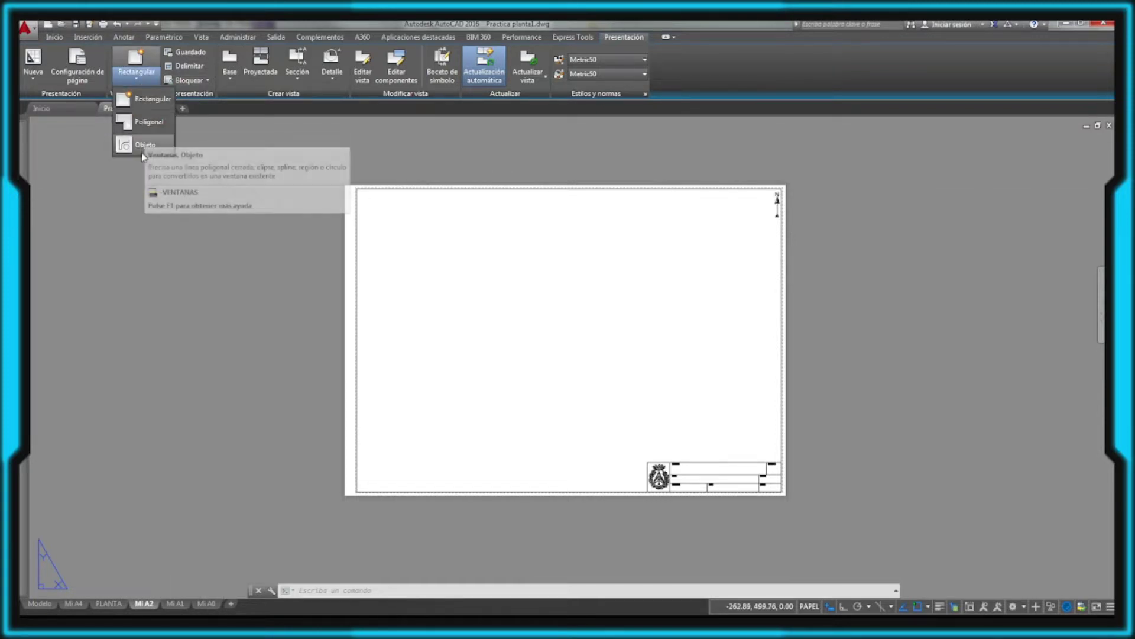
left_click(148, 99)
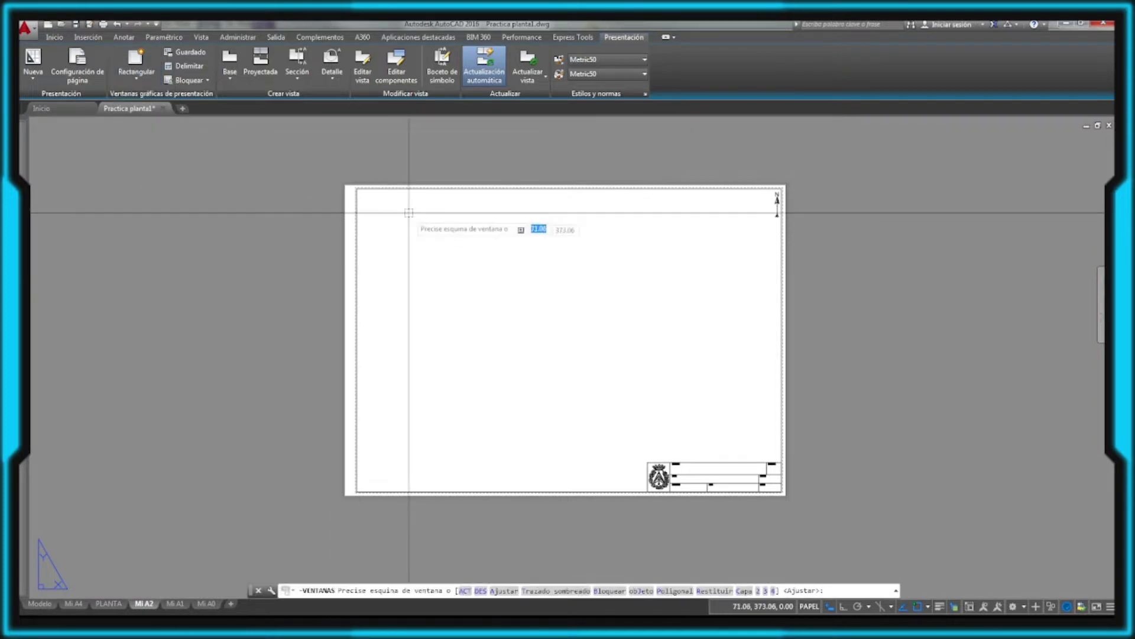
left_click(386, 199)
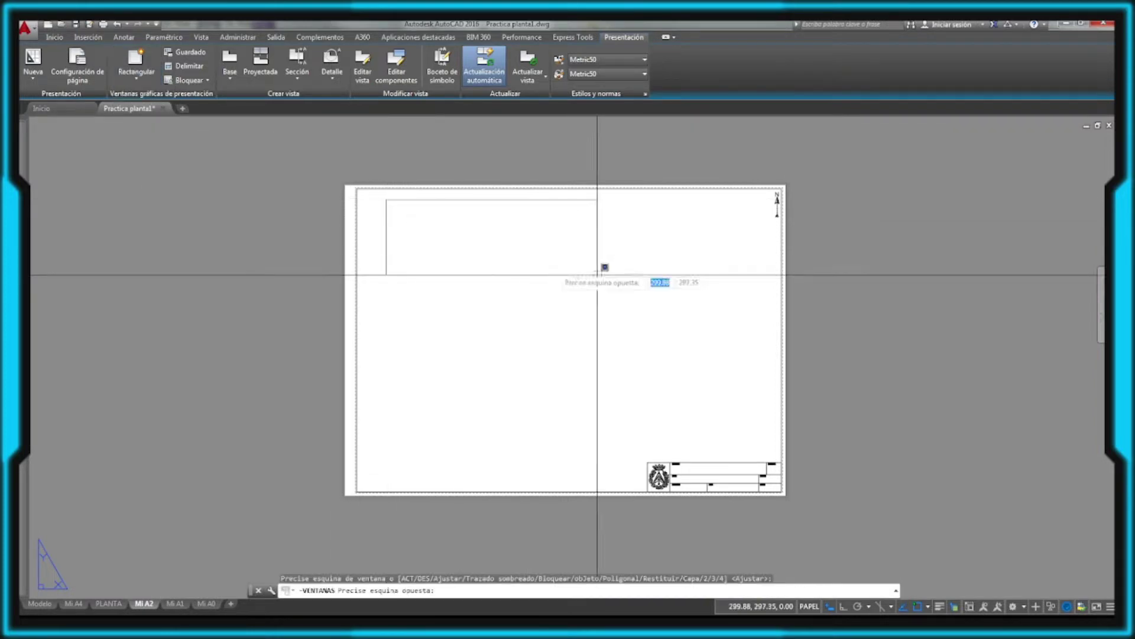
left_click(610, 310)
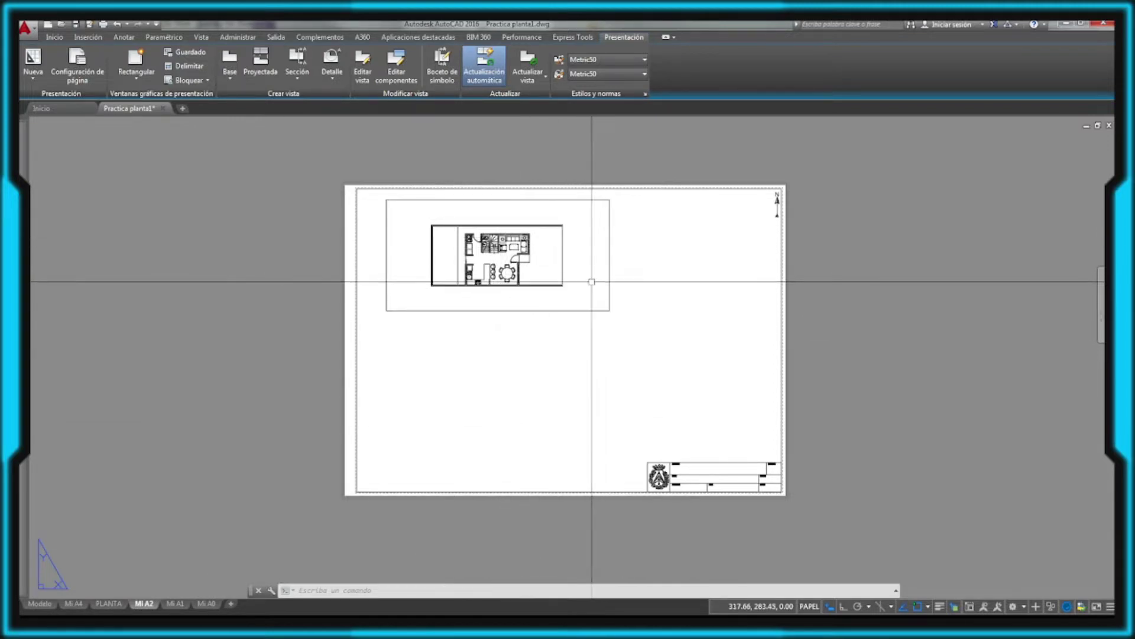
Step: Activate the floor-plan viewport and set its scale to 1:100
left_click(591, 281)
double_click(595, 287)
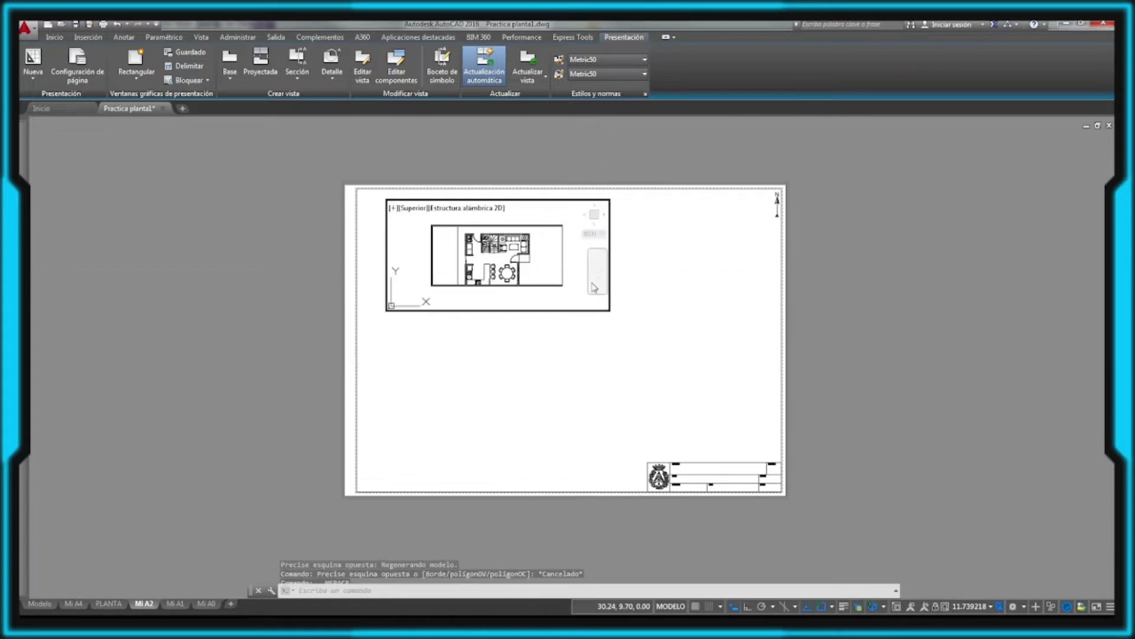
scroll(556, 282, "up", 2)
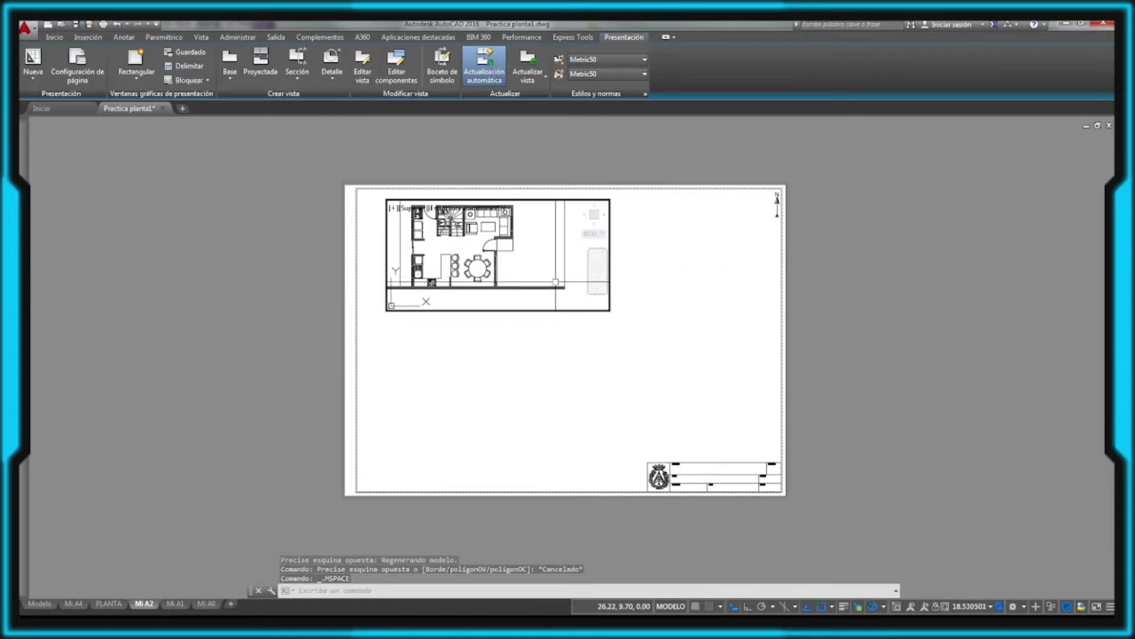
scroll(544, 269, "down", 2)
scroll(537, 260, "down", 1)
scroll(537, 261, "up", 2)
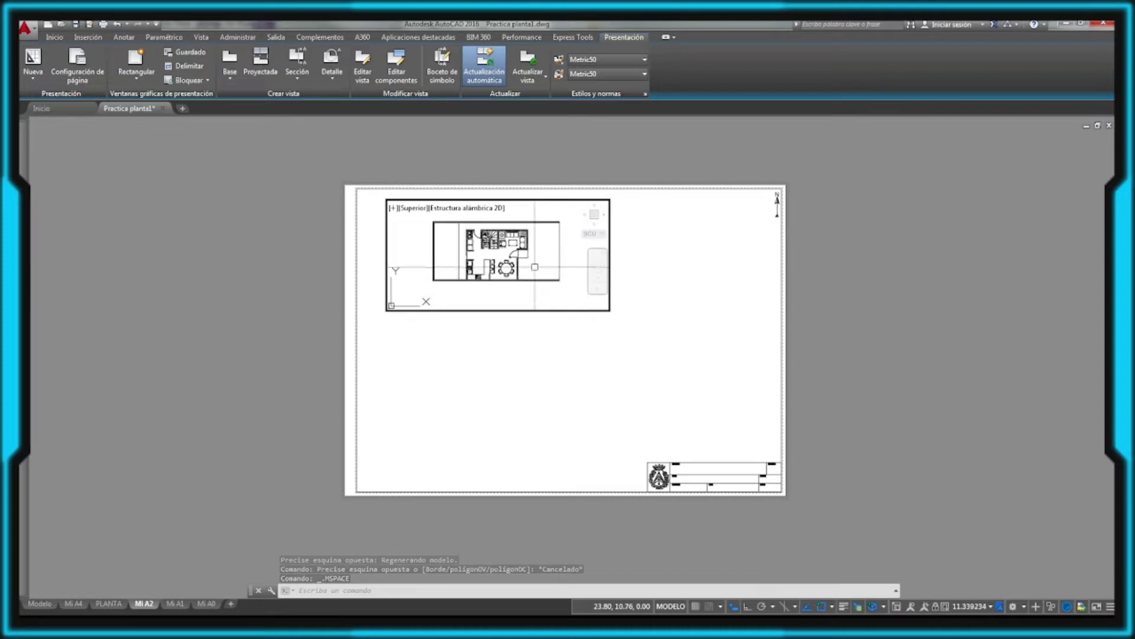
scroll(521, 233, "down", 2)
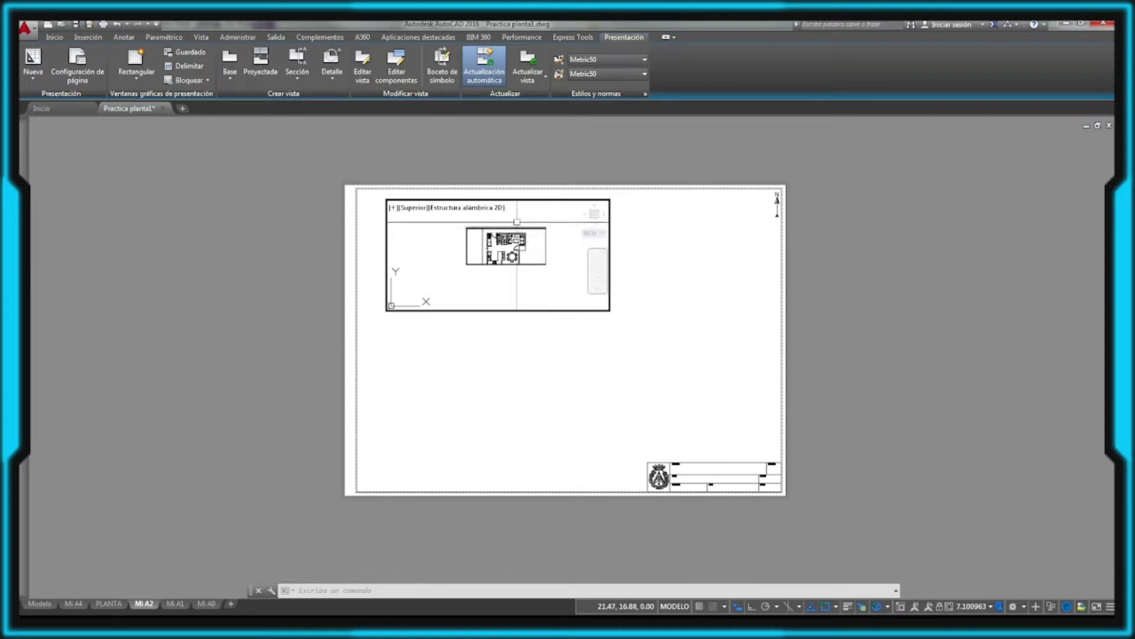
scroll(517, 222, "up", 2)
scroll(527, 237, "down", 2)
scroll(537, 250, "up", 2)
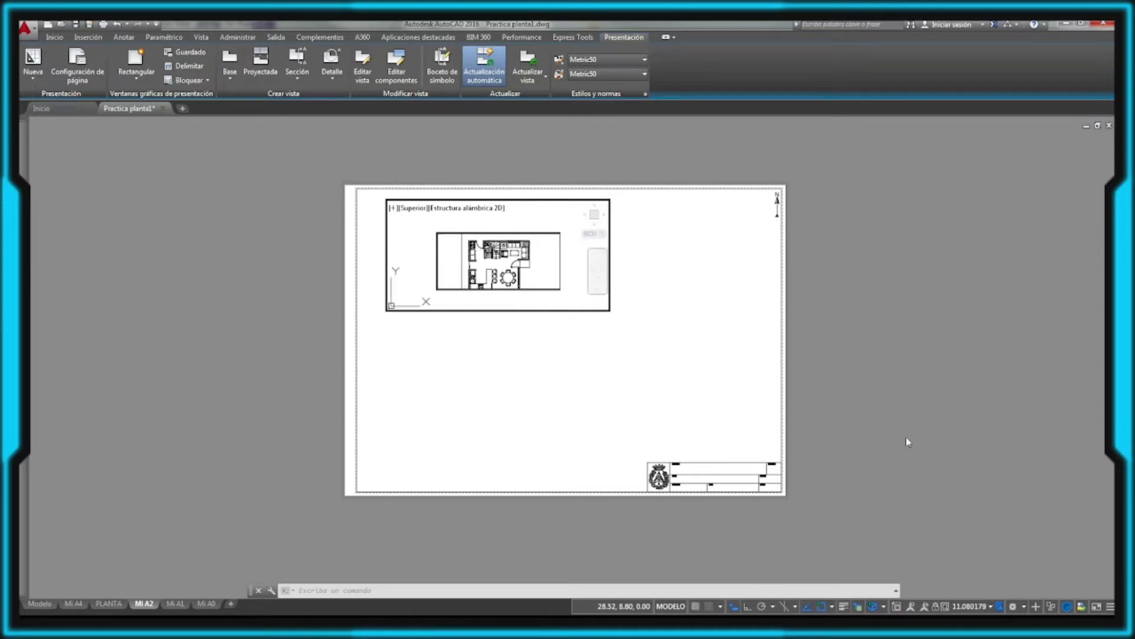
left_click(992, 607)
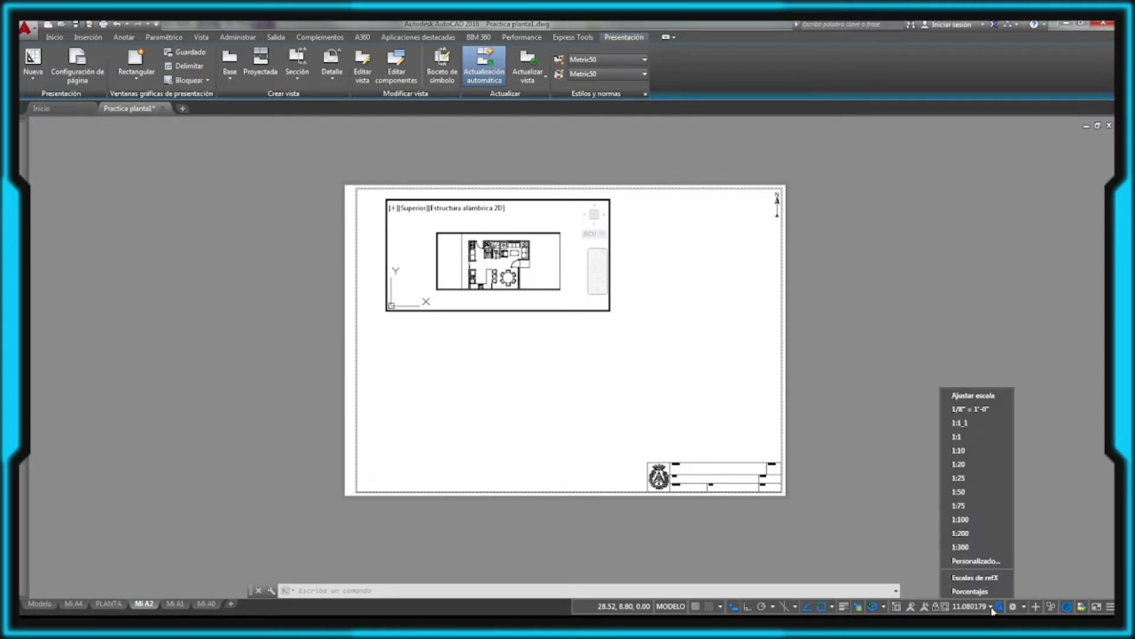
left_click(969, 521)
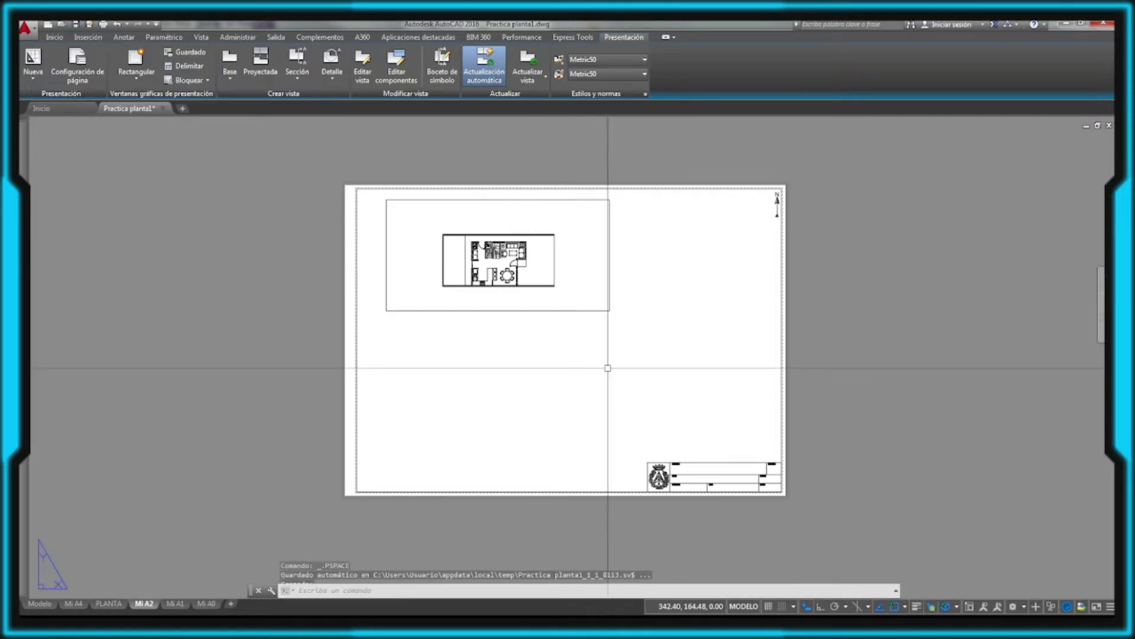
Step: Re-enter the viewport after zooming and reset its scale to exactly 1:100
double_click(577, 269)
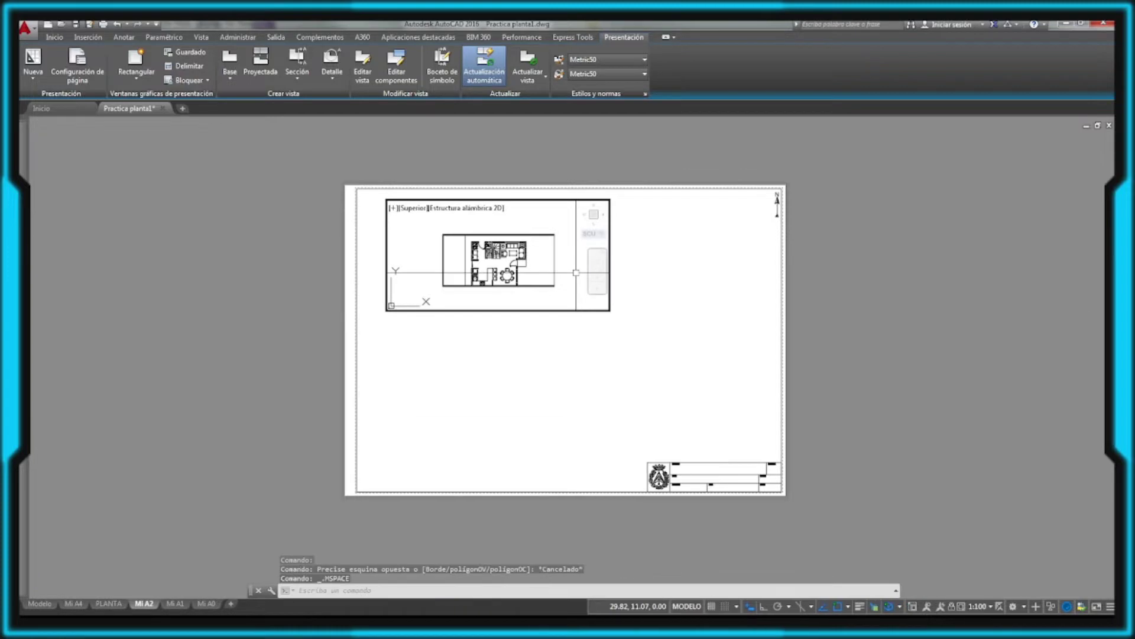
left_click(688, 608)
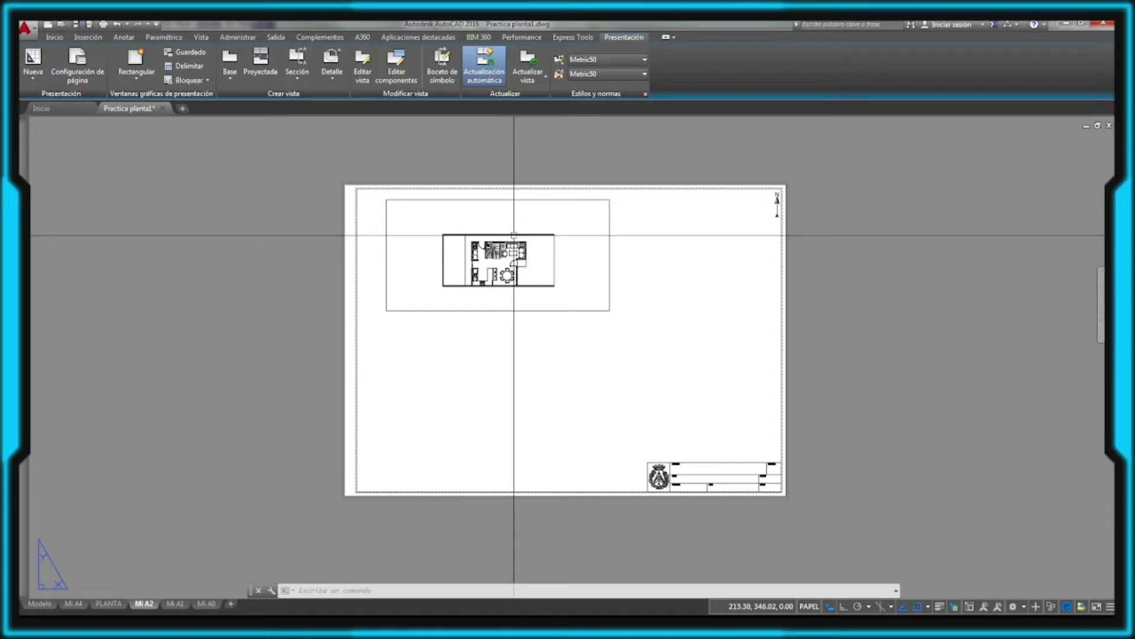
double_click(583, 266)
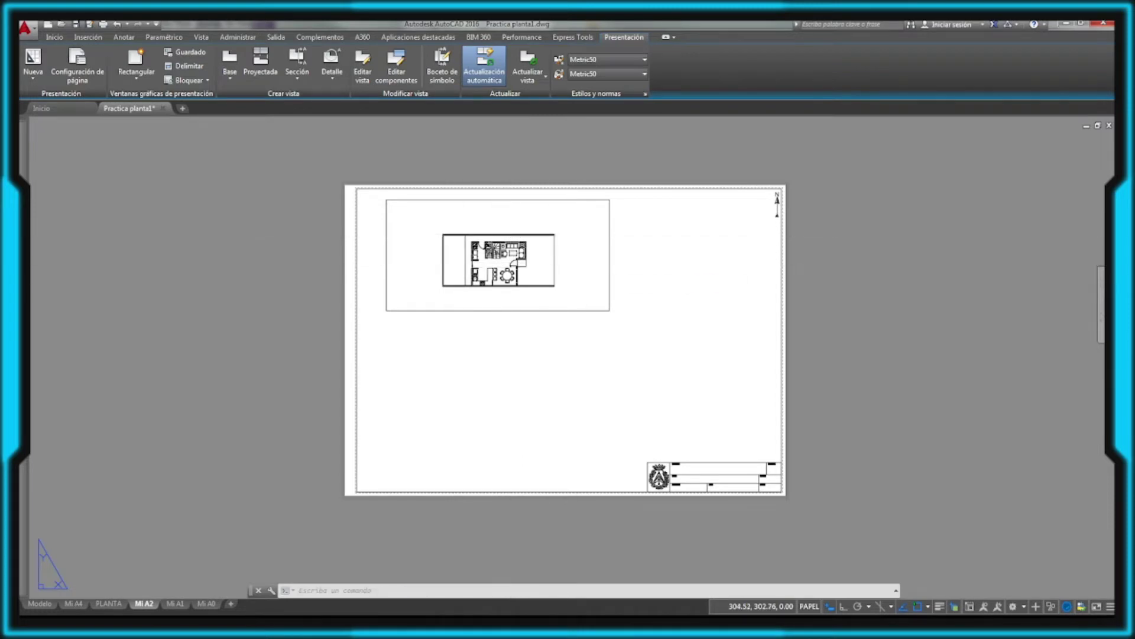
scroll(582, 267, "up", 1)
scroll(579, 269, "down", 1)
scroll(578, 270, "up", 1)
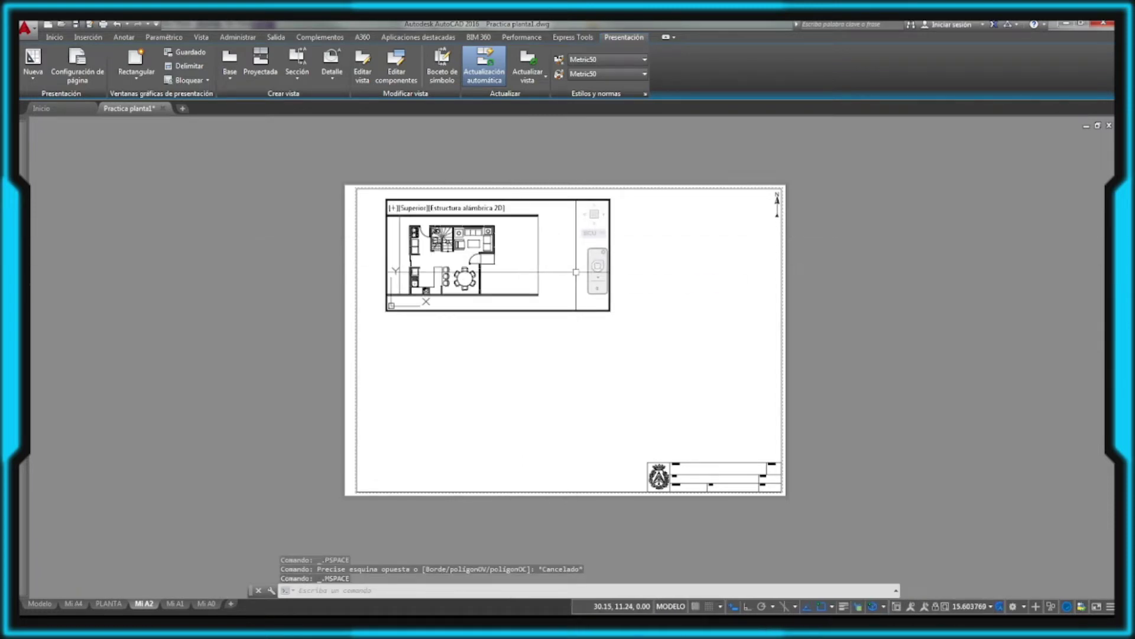
scroll(576, 272, "down", 1)
scroll(576, 272, "down", 1)
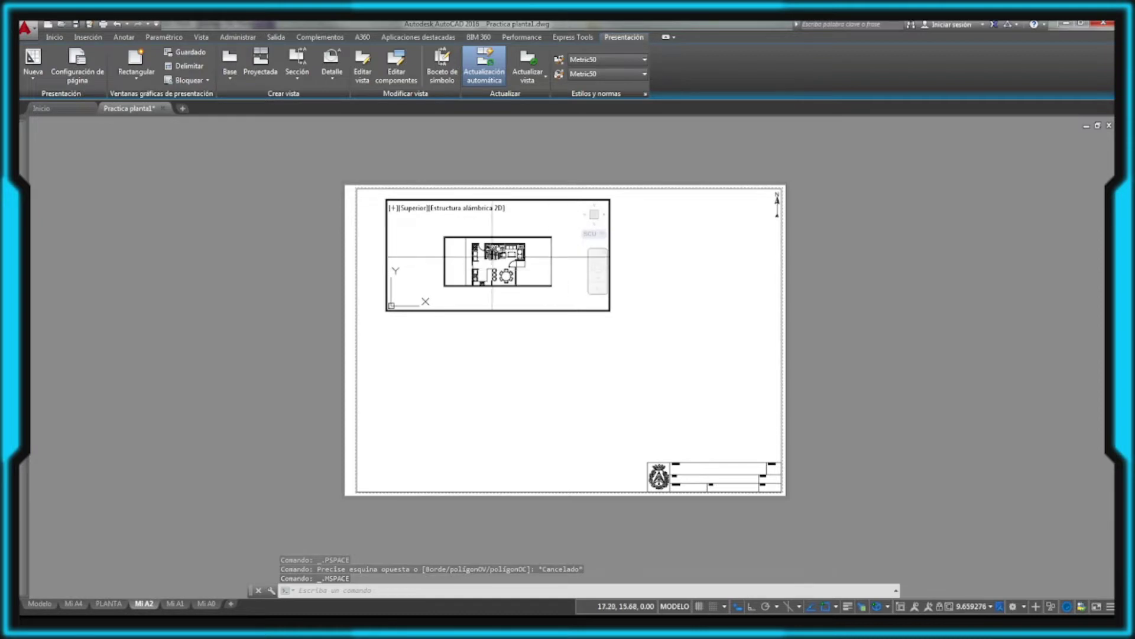
left_click(991, 607)
left_click(969, 524)
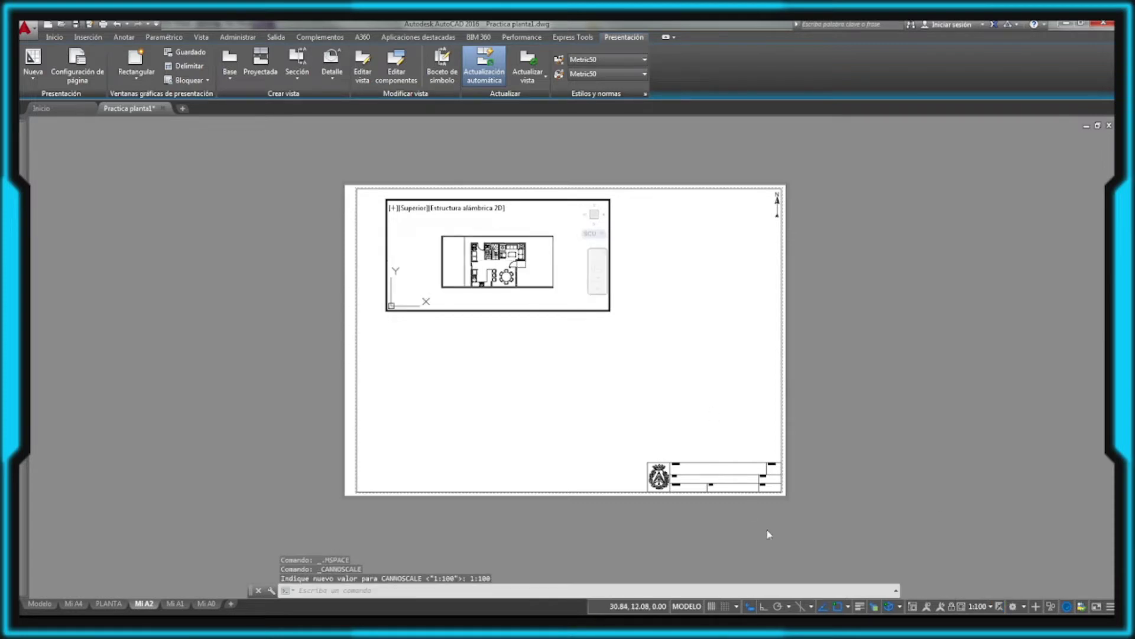
Step: Lock the viewport display at 1:100, confirm zooming is fixed, and return to paper space
left_click(952, 607)
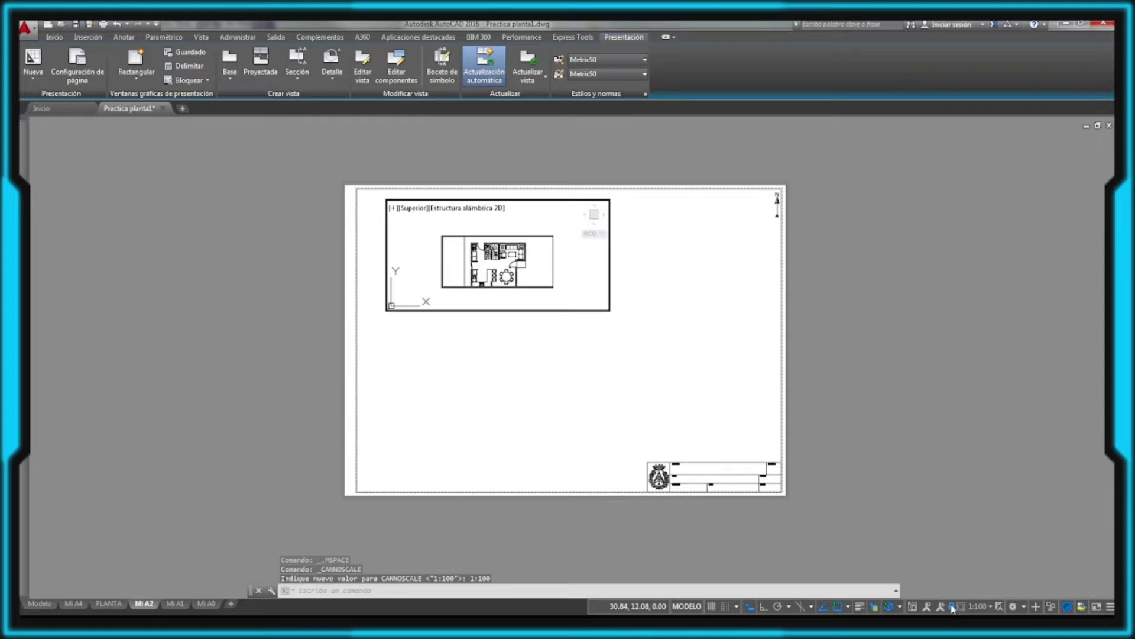
scroll(598, 258, "up", 2)
scroll(595, 254, "up", 2)
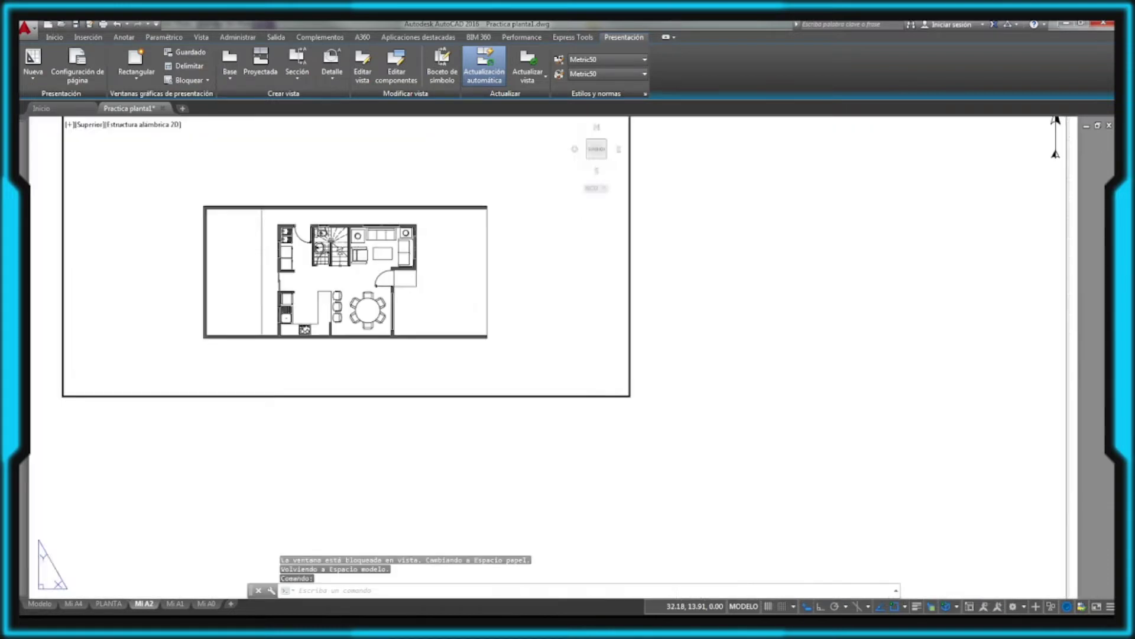
scroll(589, 252, "down", 2)
scroll(582, 259, "up", 2)
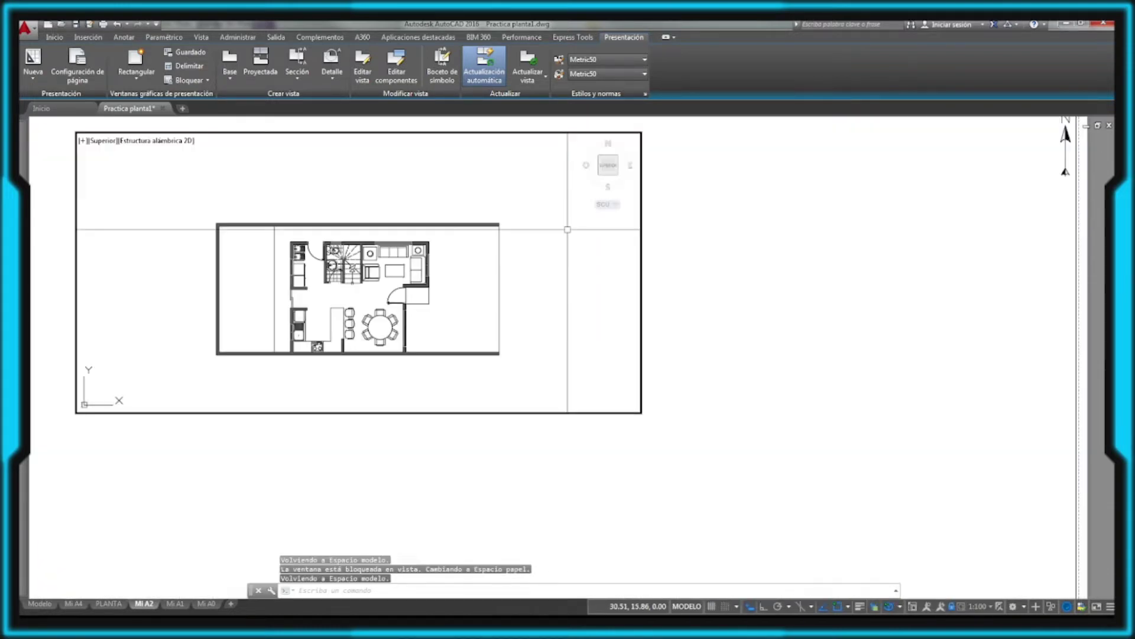
scroll(577, 252, "down", 2)
scroll(568, 240, "up", 2)
scroll(566, 237, "down", 2)
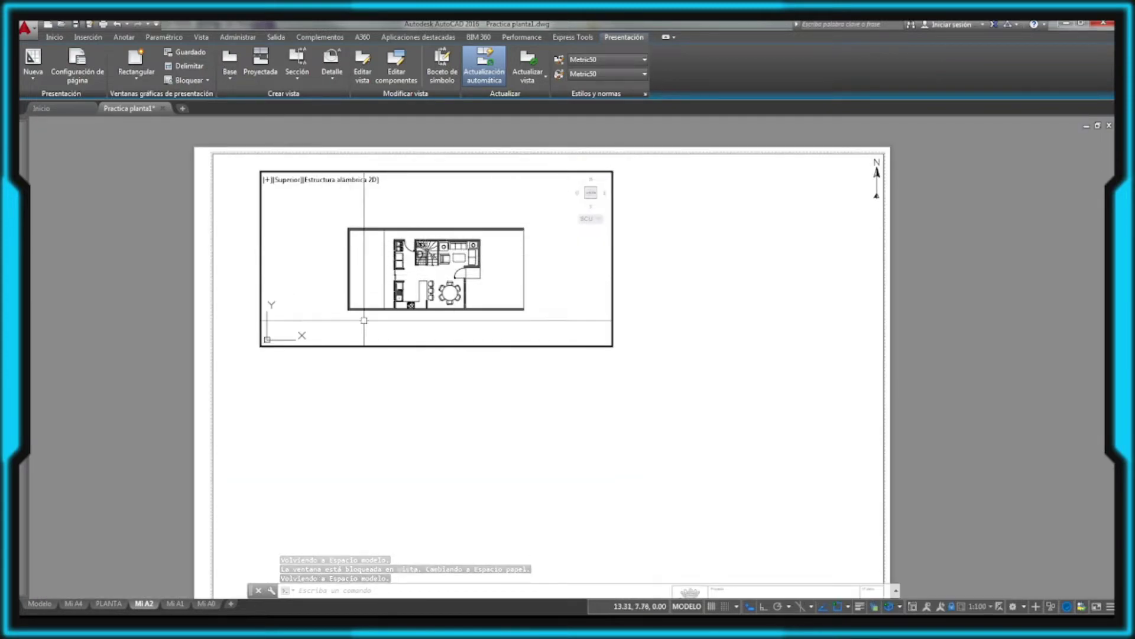
double_click(573, 527)
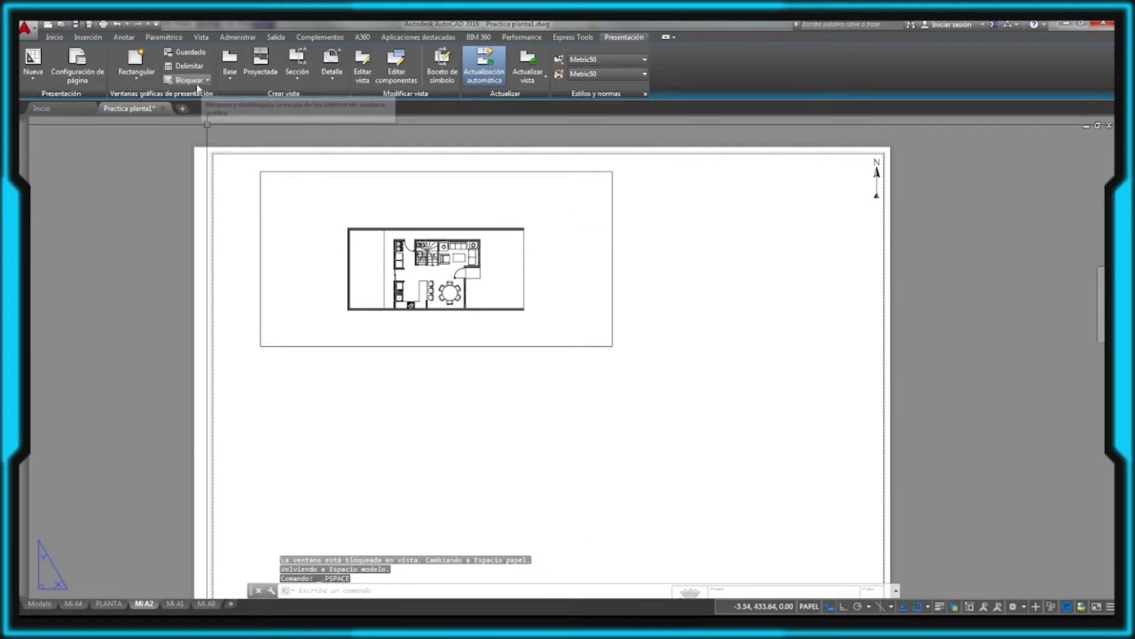
Step: Lock the floor-plan viewport's display with the ribbon Lock command
left_click(207, 81)
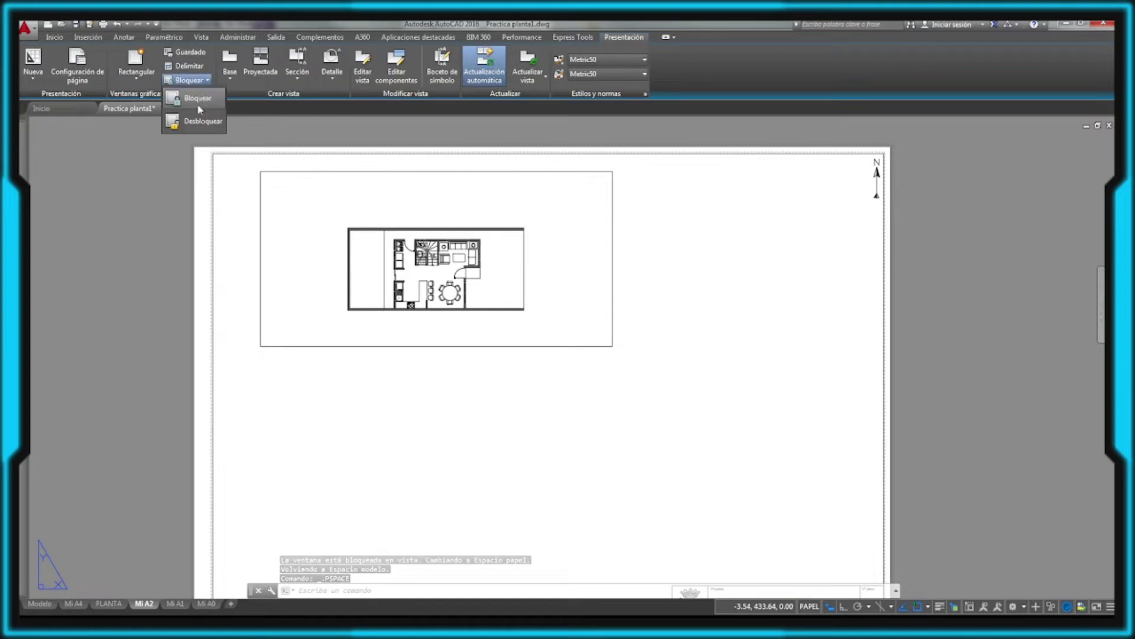
left_click(196, 98)
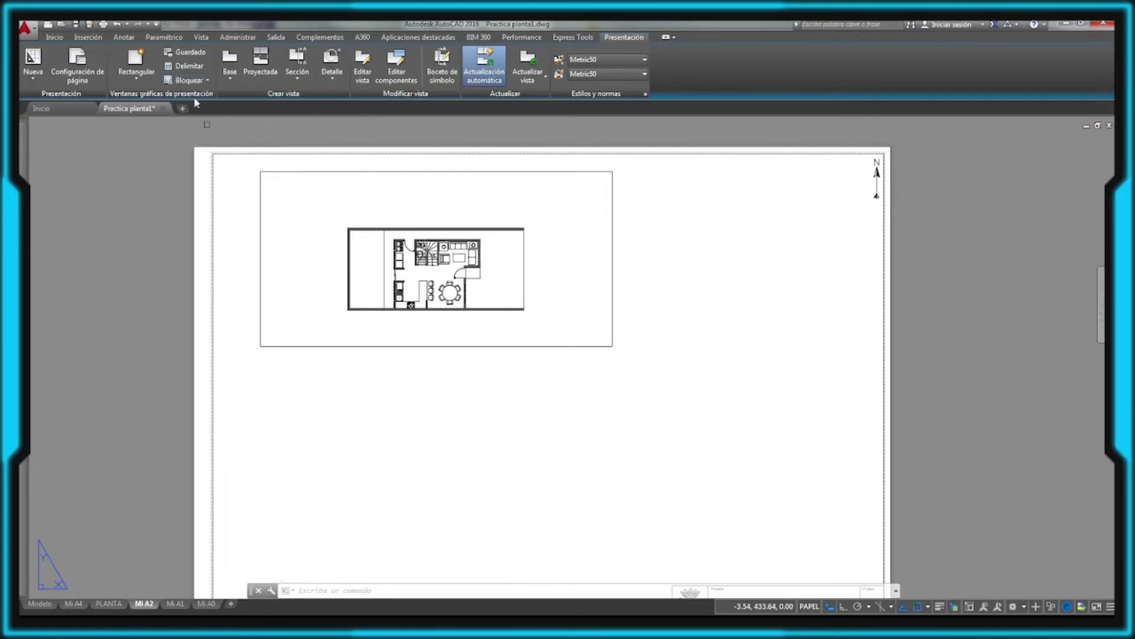
left_click(384, 346)
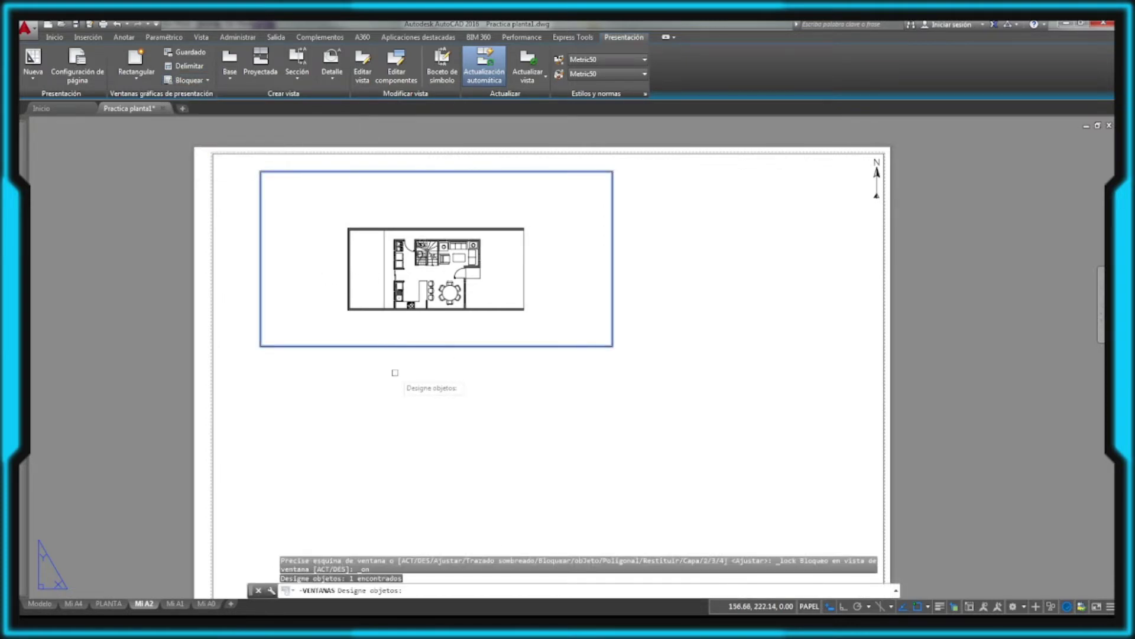
key("Return")
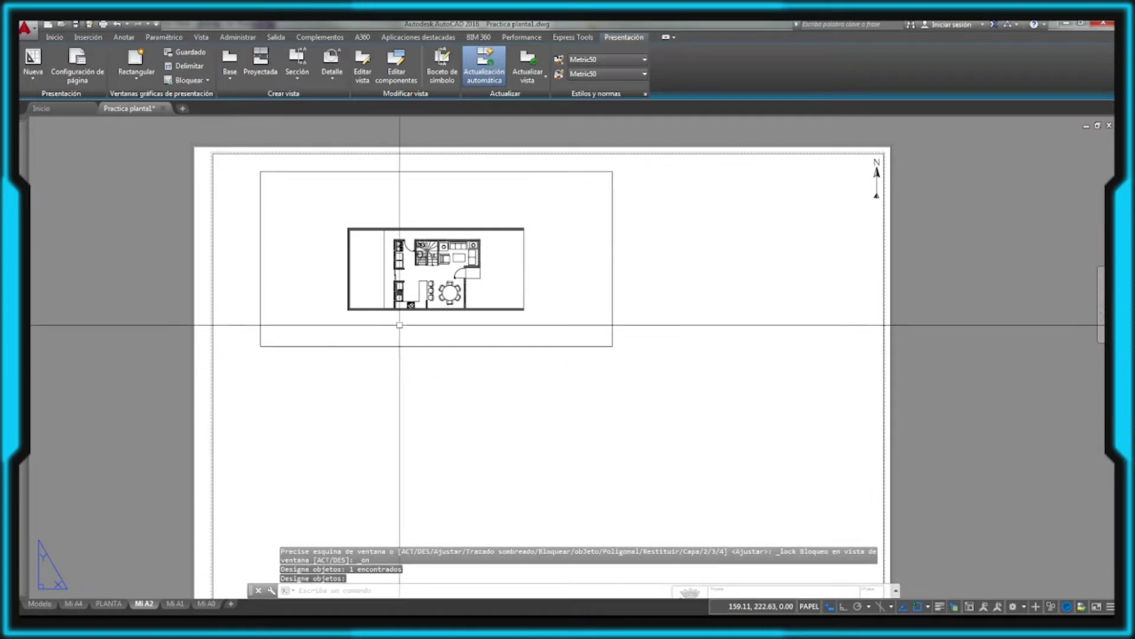
Step: Enter the viewport and zoom to confirm the plan stays at 1:100
scroll(503, 326, "up", 2)
scroll(502, 326, "down", 2)
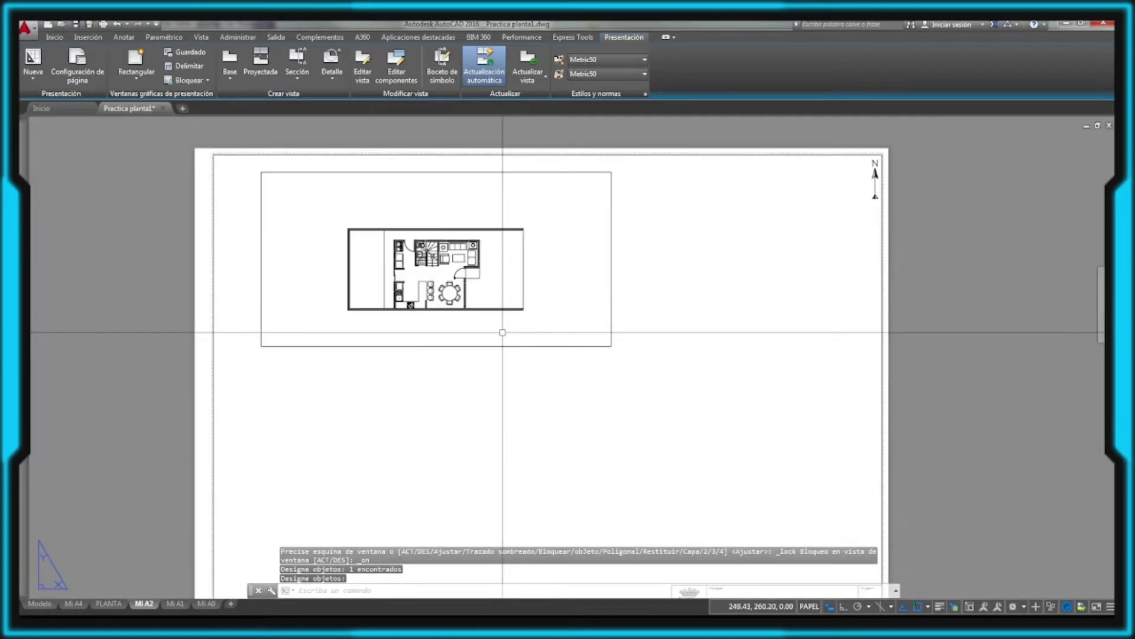
double_click(555, 311)
scroll(551, 276, "up", 2)
scroll(551, 277, "down", 2)
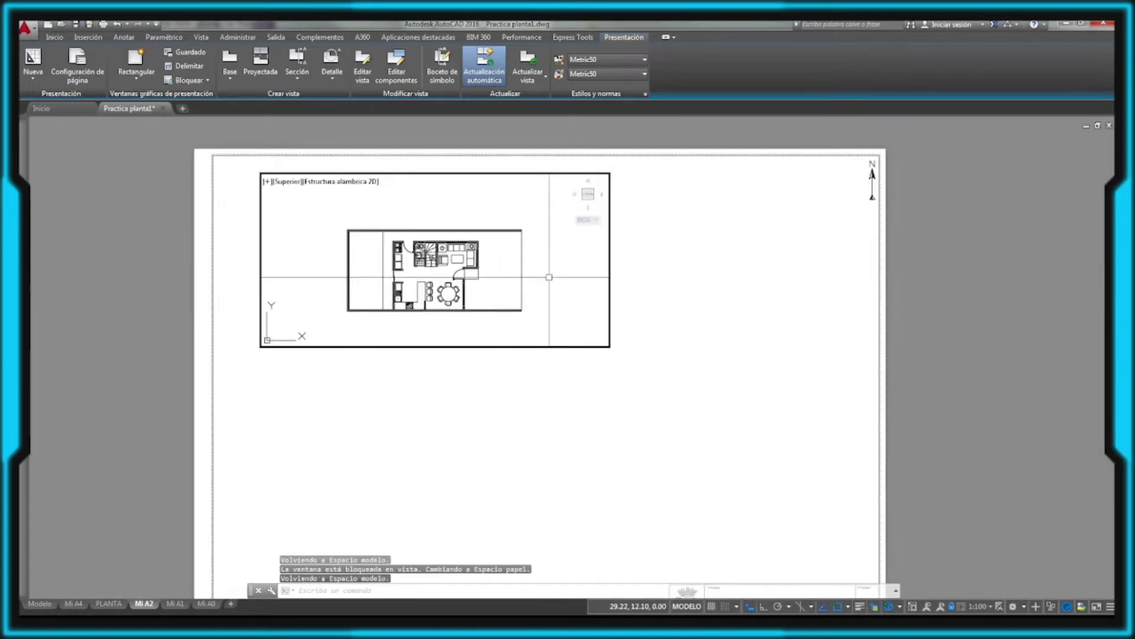
scroll(552, 277, "up", 2)
scroll(550, 276, "down", 2)
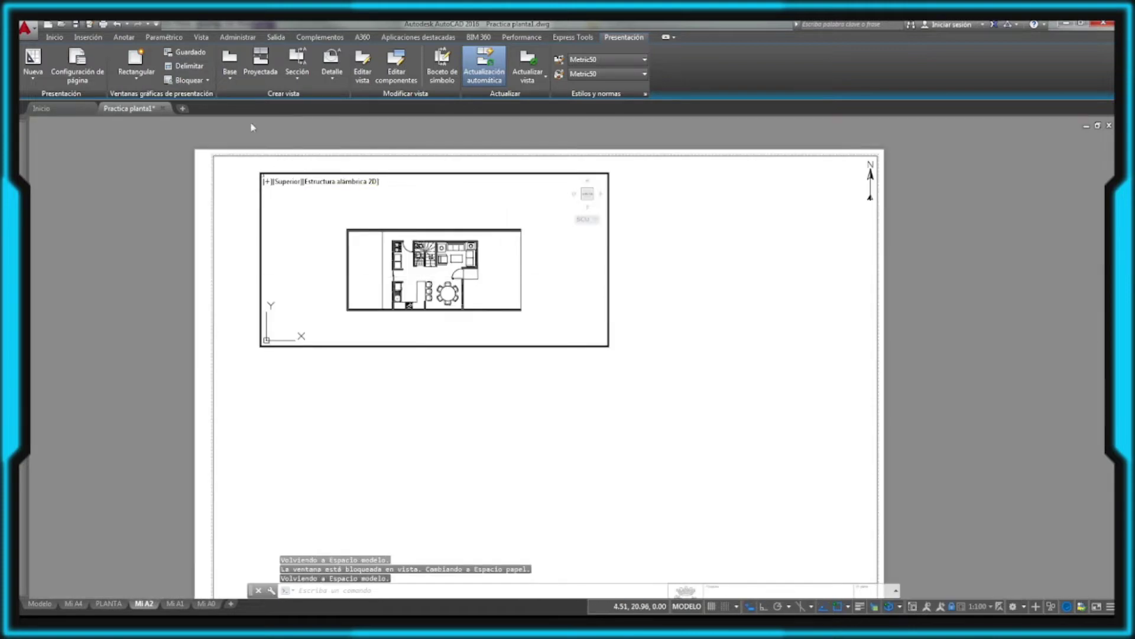
Step: Return to paper space and unlock the floor-plan viewport's display
double_click(432, 375)
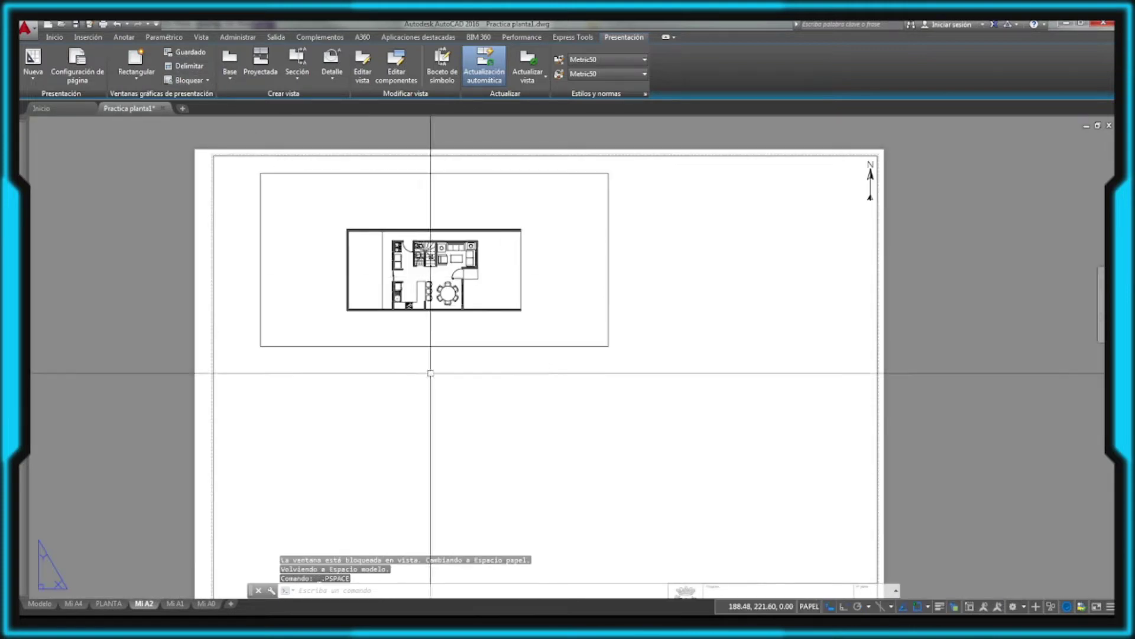
left_click(208, 80)
left_click(203, 121)
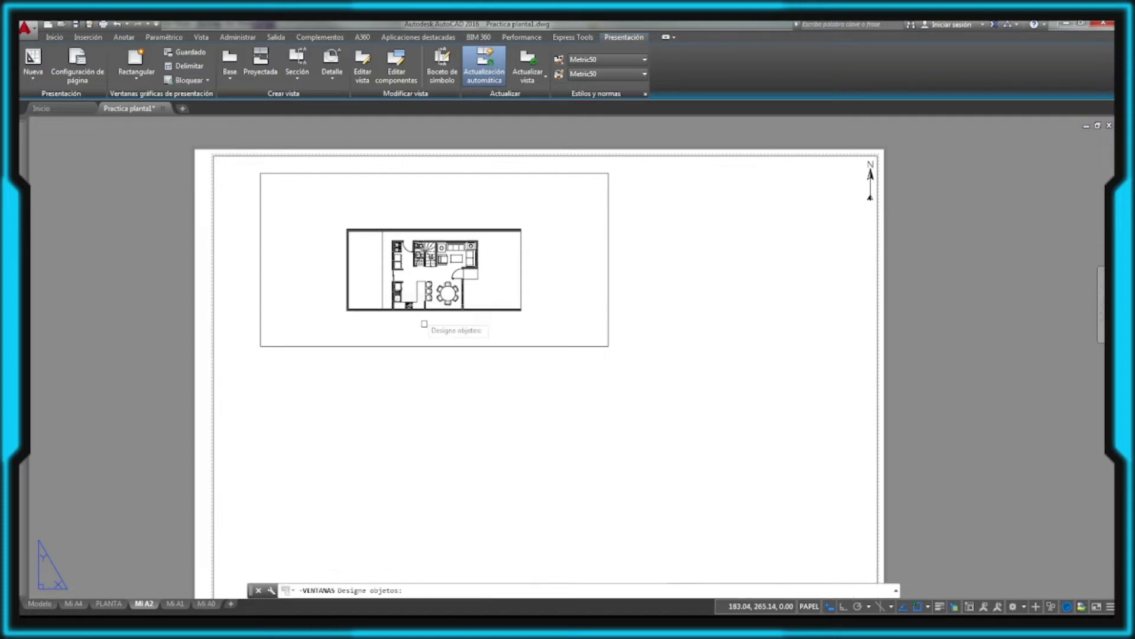
left_click(437, 346)
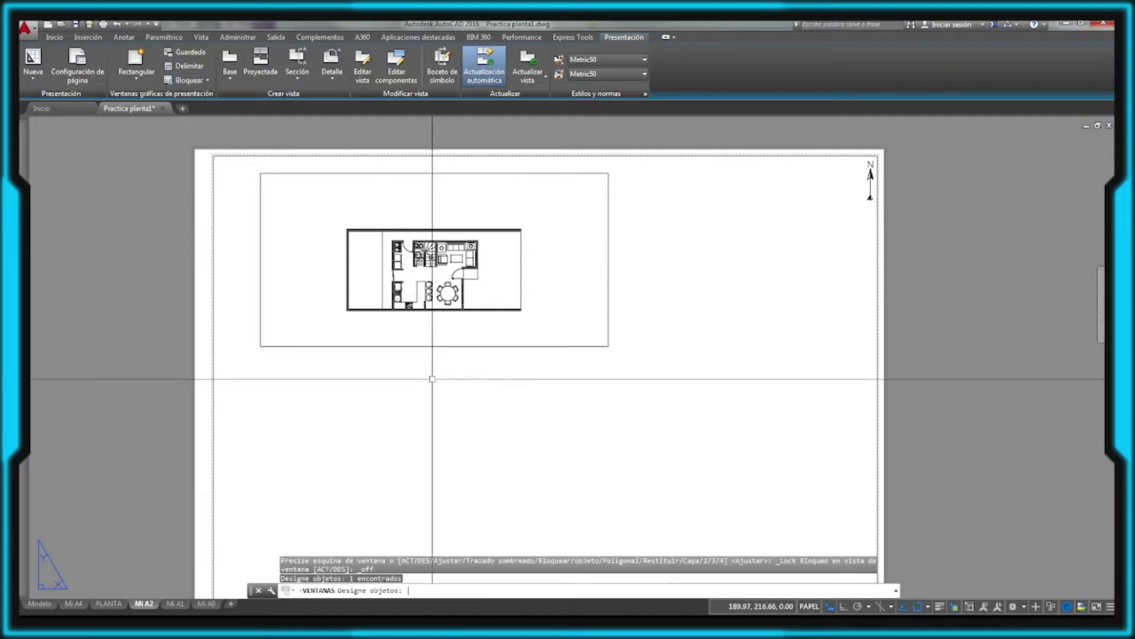
key("Return")
Step: Rescale the plan inside the viewport, relock its display, and return to paper space
double_click(568, 263)
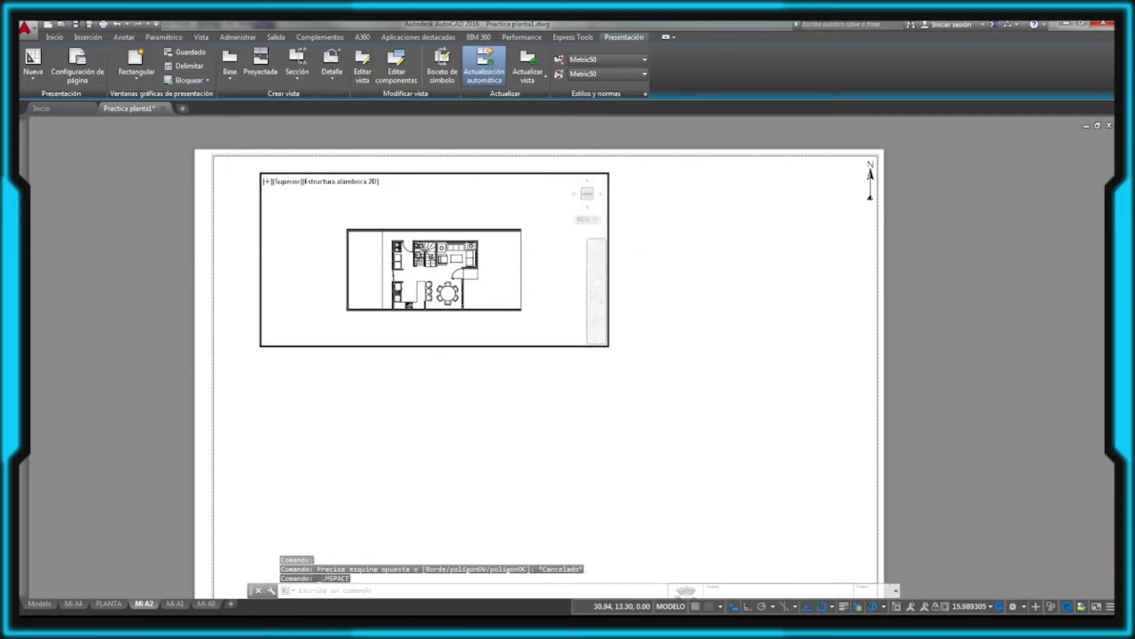
scroll(567, 263, "up", 2)
scroll(568, 262, "down", 2)
scroll(568, 262, "up", 2)
scroll(567, 262, "down", 2)
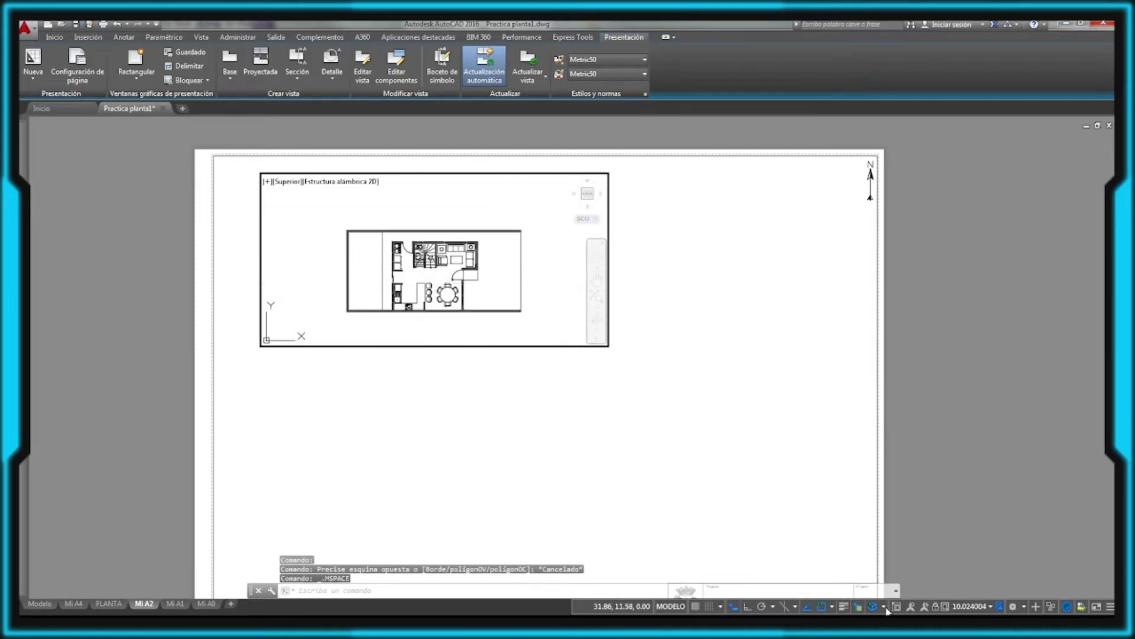
left_click(936, 608)
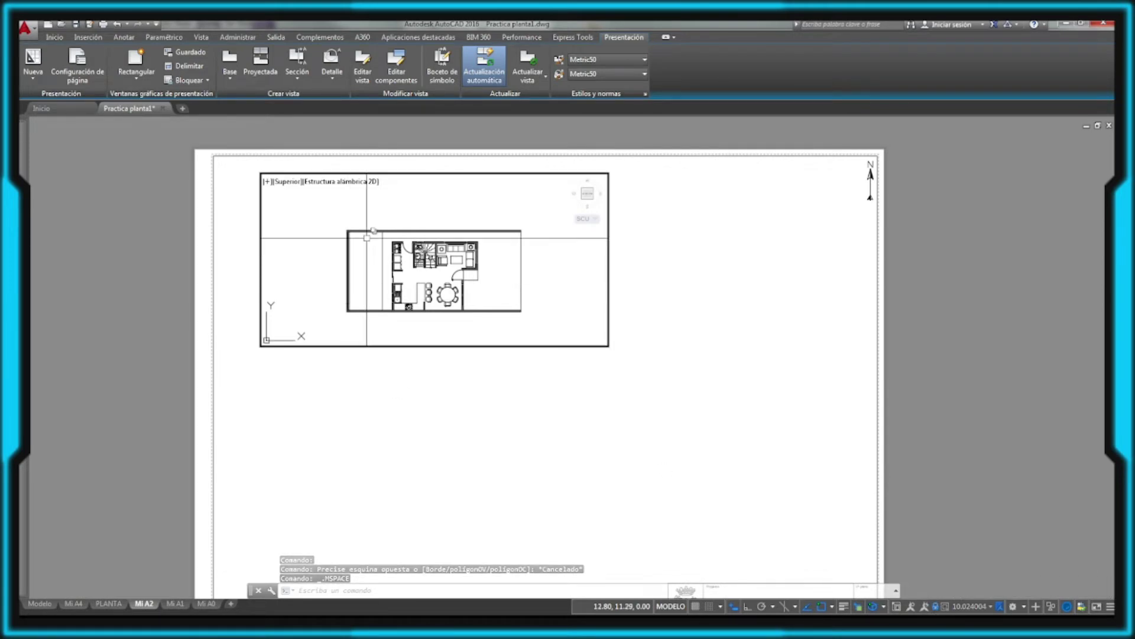
double_click(541, 411)
scroll(444, 254, "down", 2)
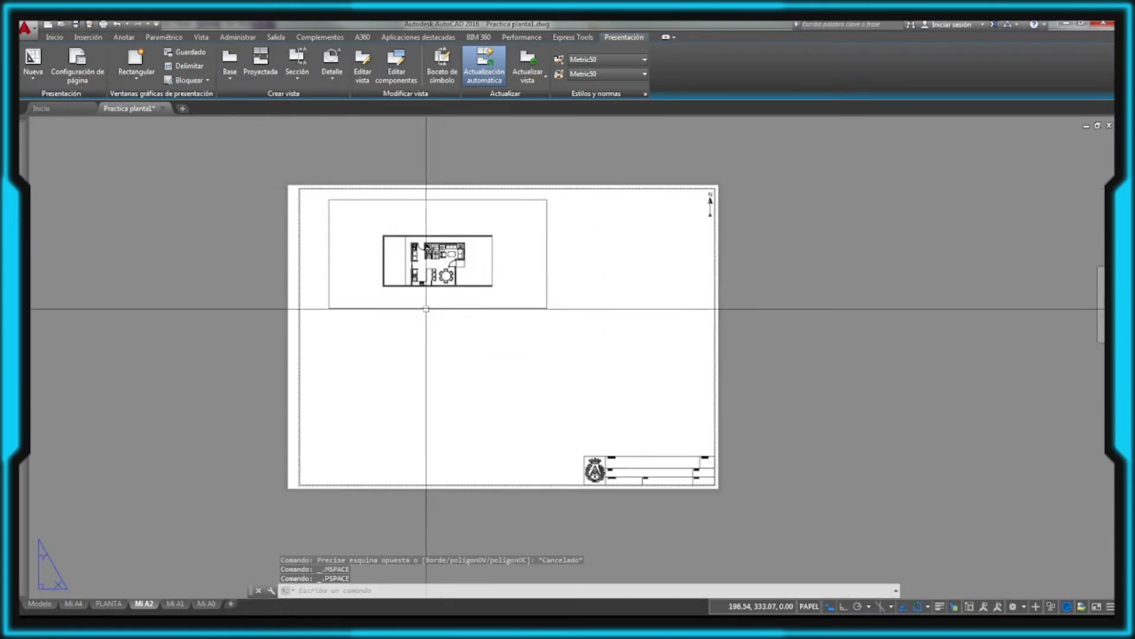
Step: Draw an eight-vertex polygonal viewport below the first one, with ortho toggled on
left_click(145, 80)
left_click(149, 122)
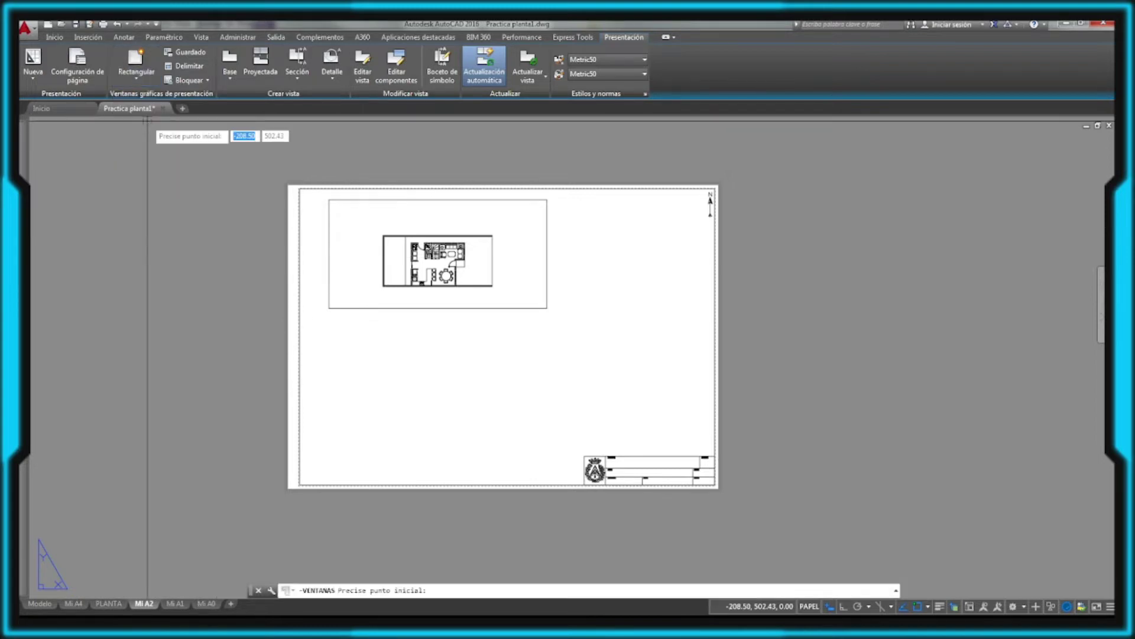
left_click(367, 331)
key("F8")
key("F8")
left_click(338, 362)
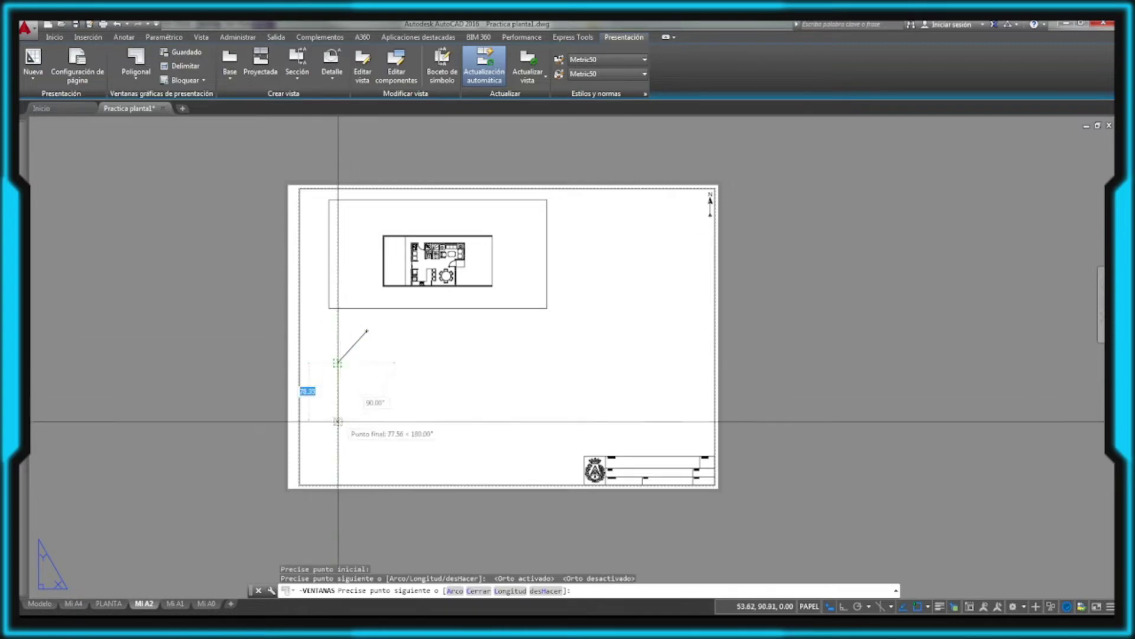
left_click(338, 424)
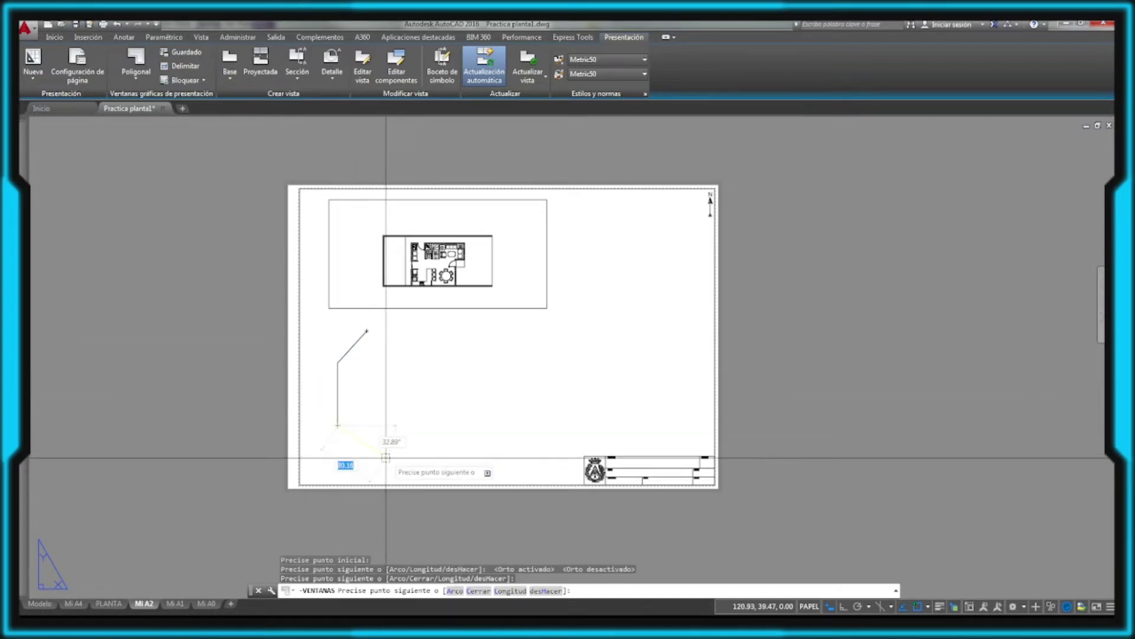
left_click(385, 457)
left_click(473, 457)
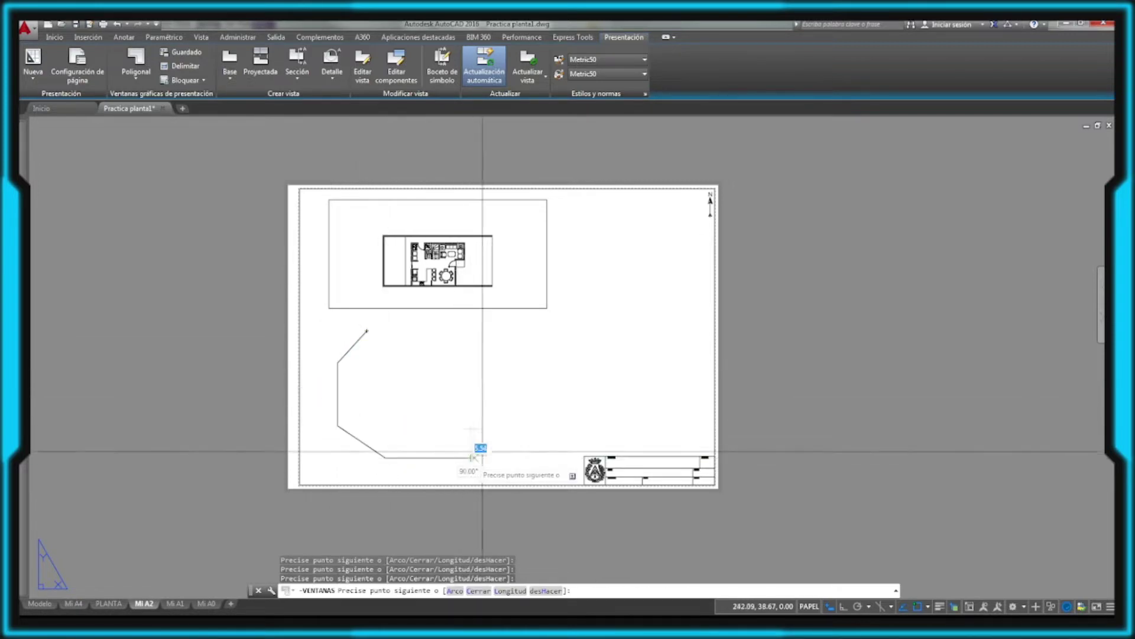
left_click(511, 416)
left_click(511, 357)
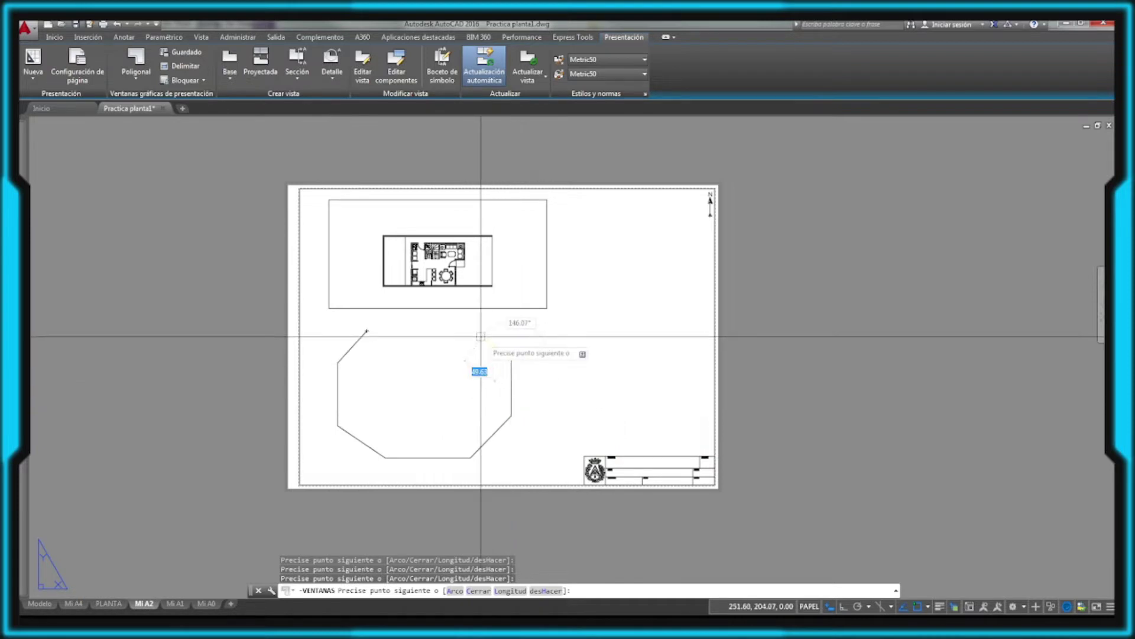
left_click(478, 331)
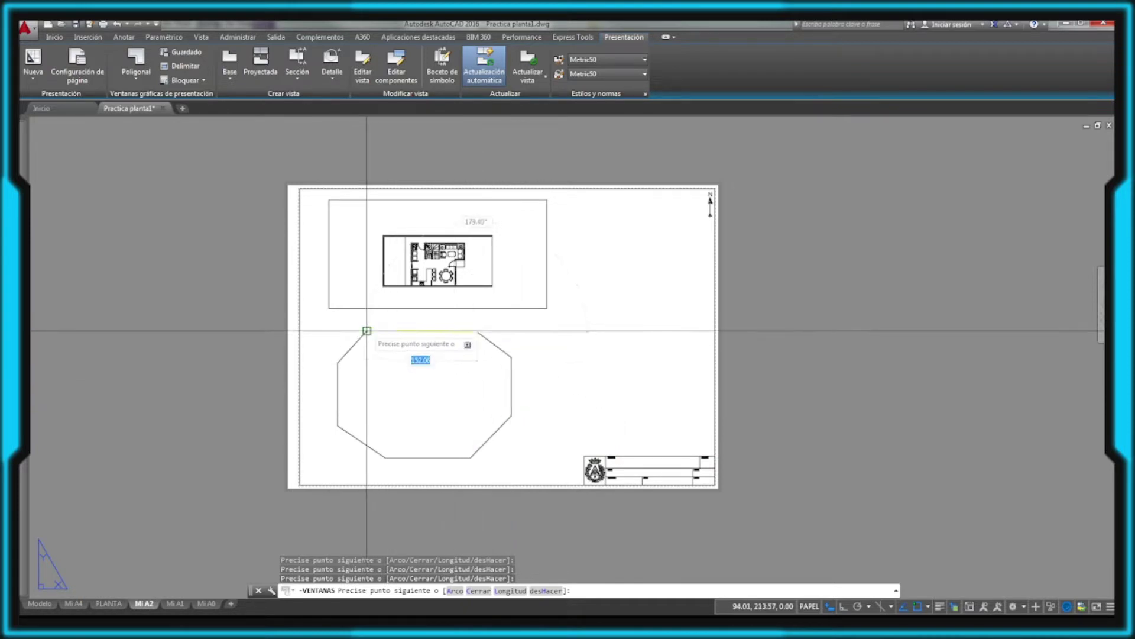
left_click(367, 331)
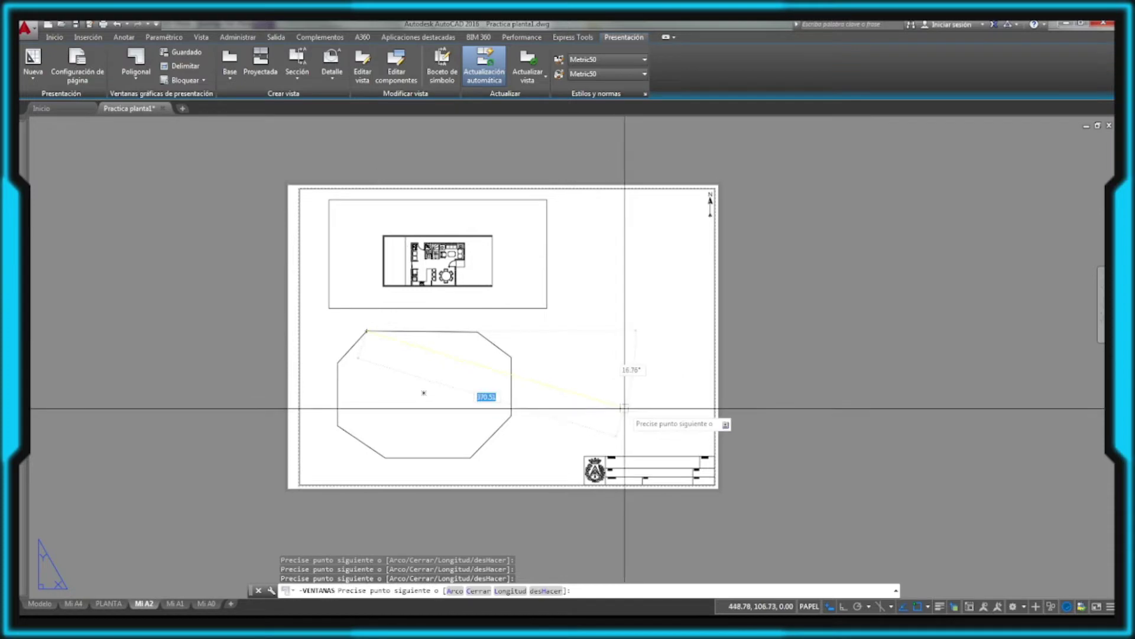
key("Return")
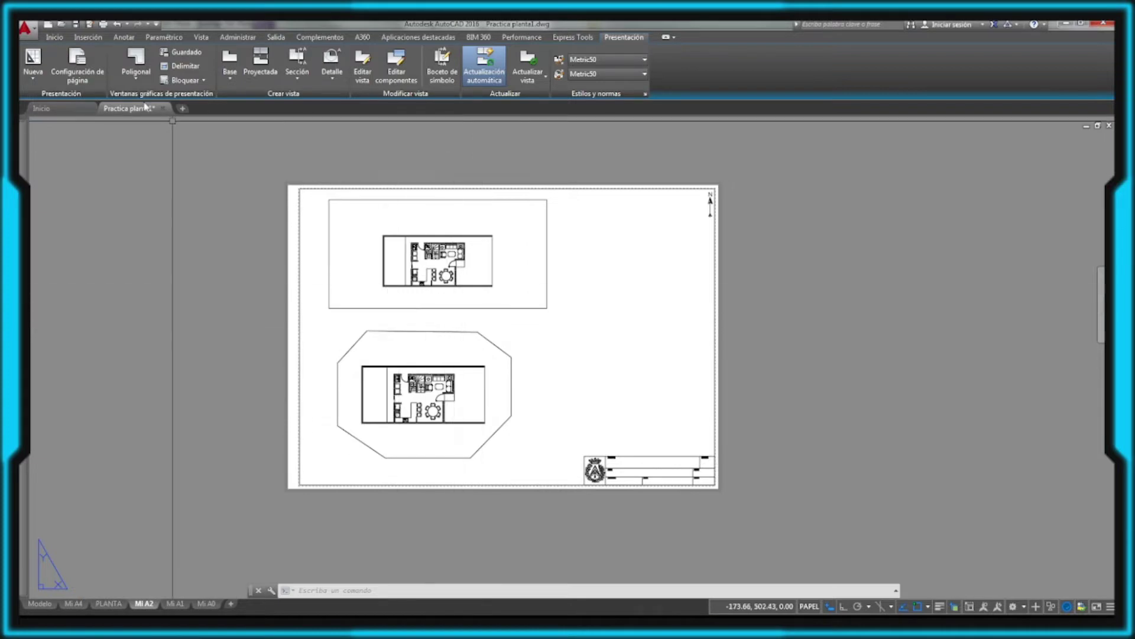
Step: Draw a circle on the sheet's right side with the C command
left_click(139, 83)
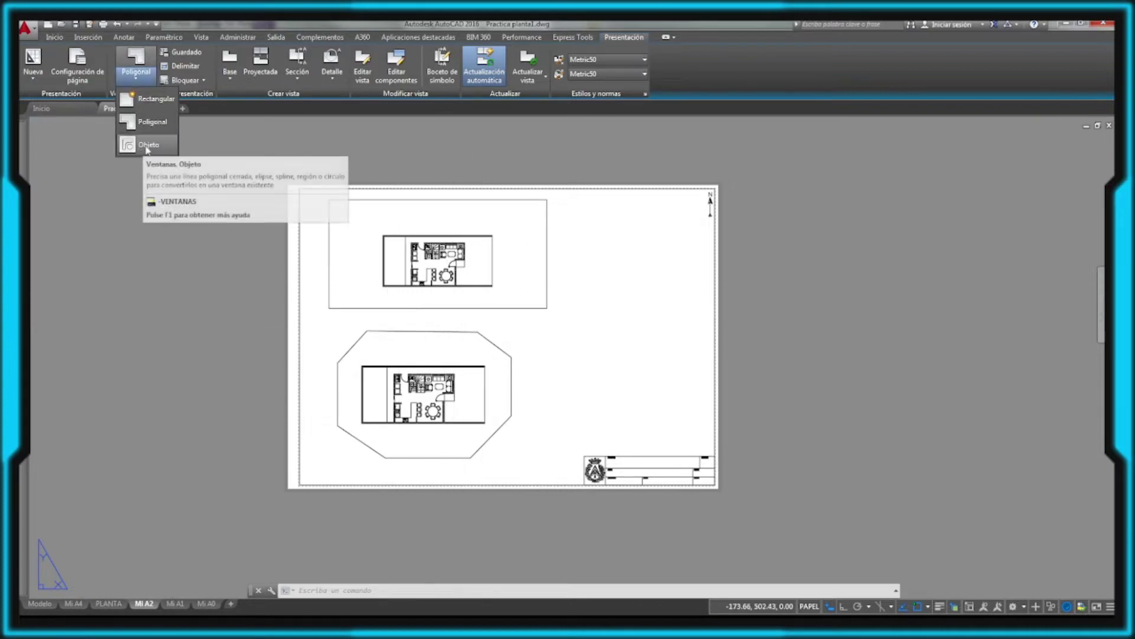
left_click(142, 145)
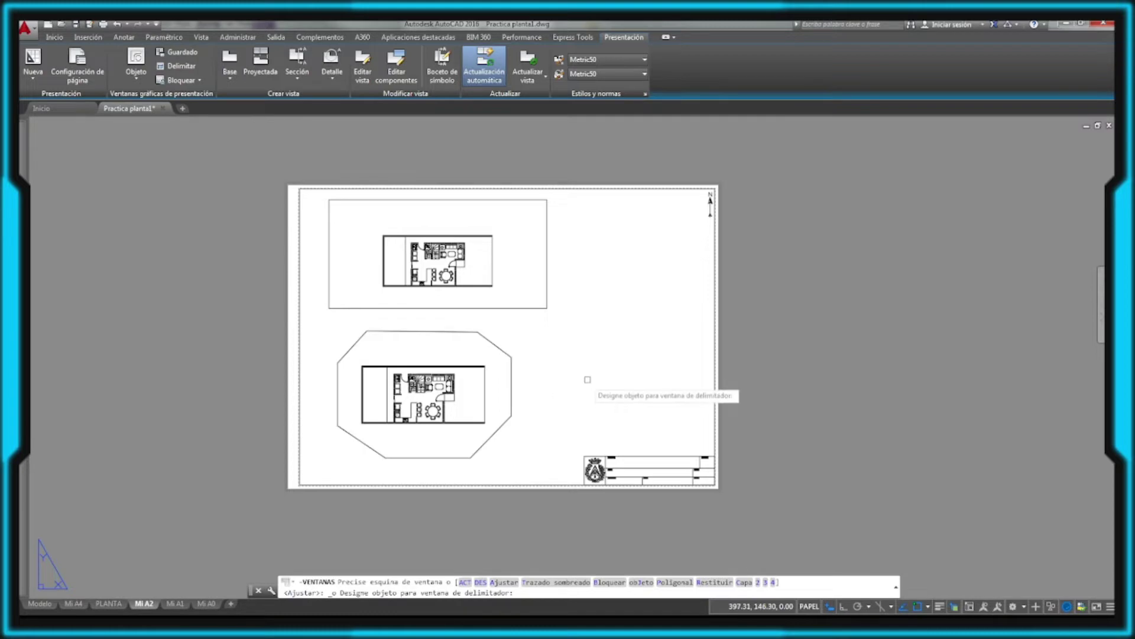
key("Escape")
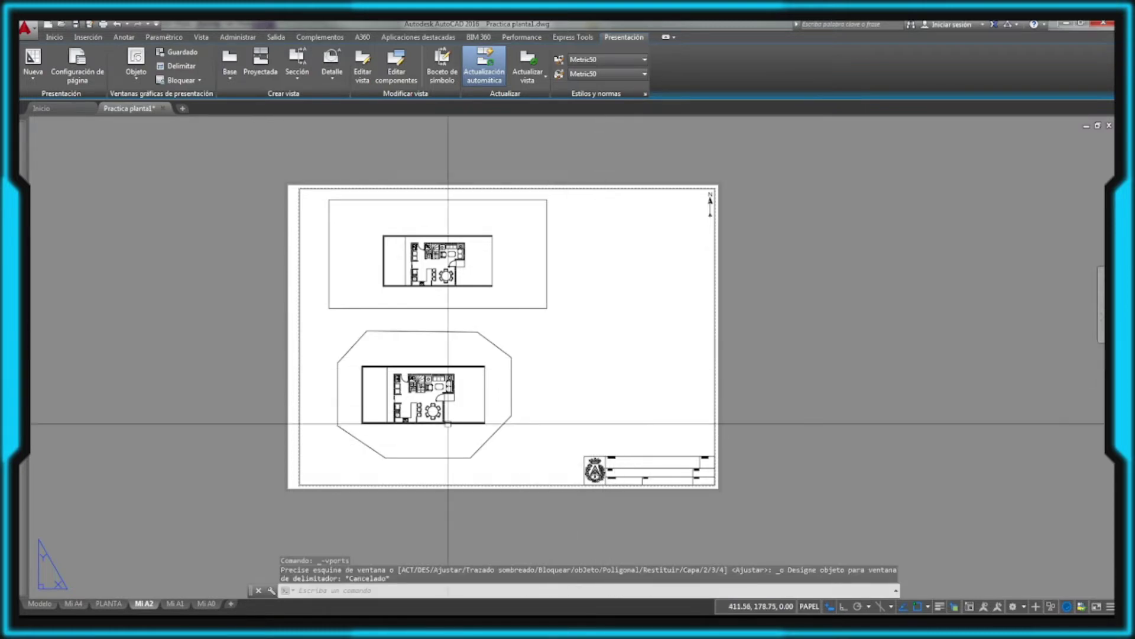
type("c")
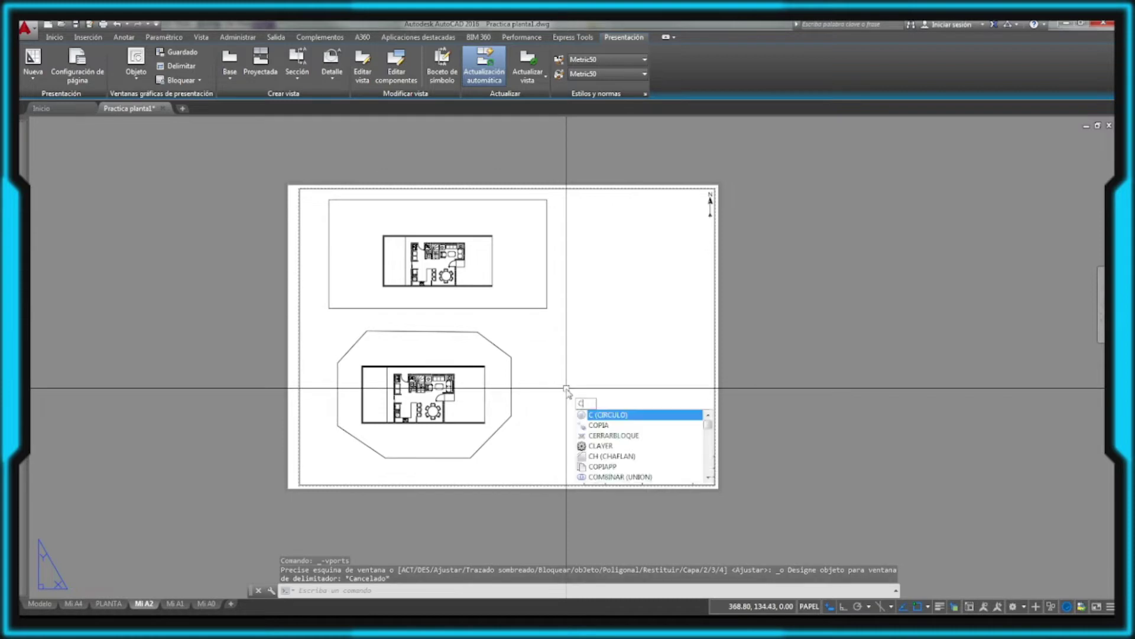
key("Return")
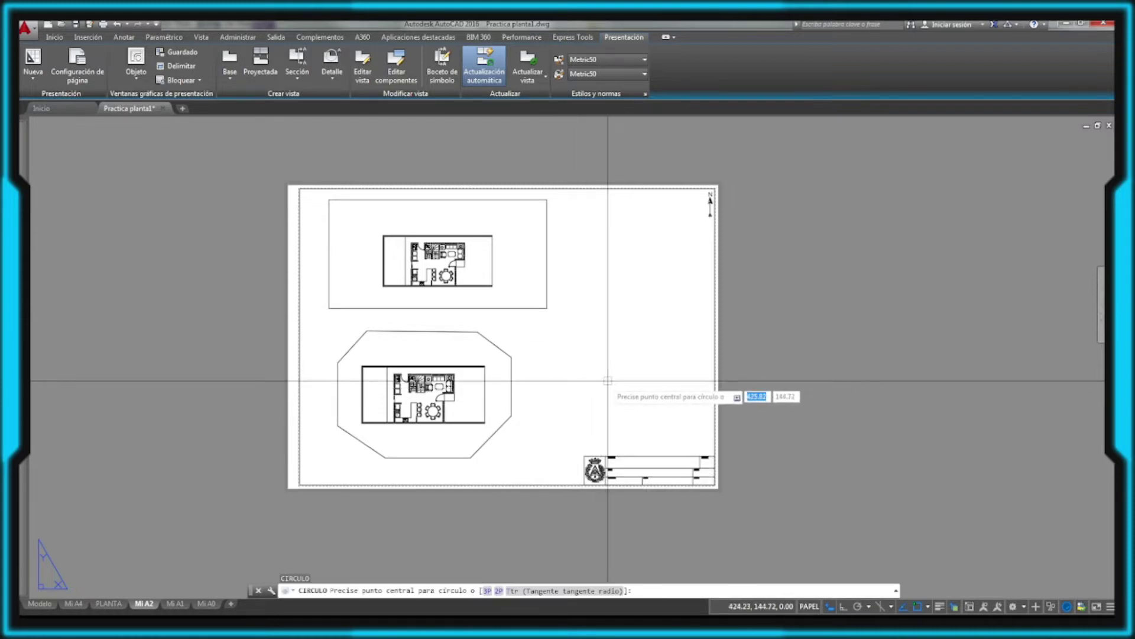
left_click(622, 383)
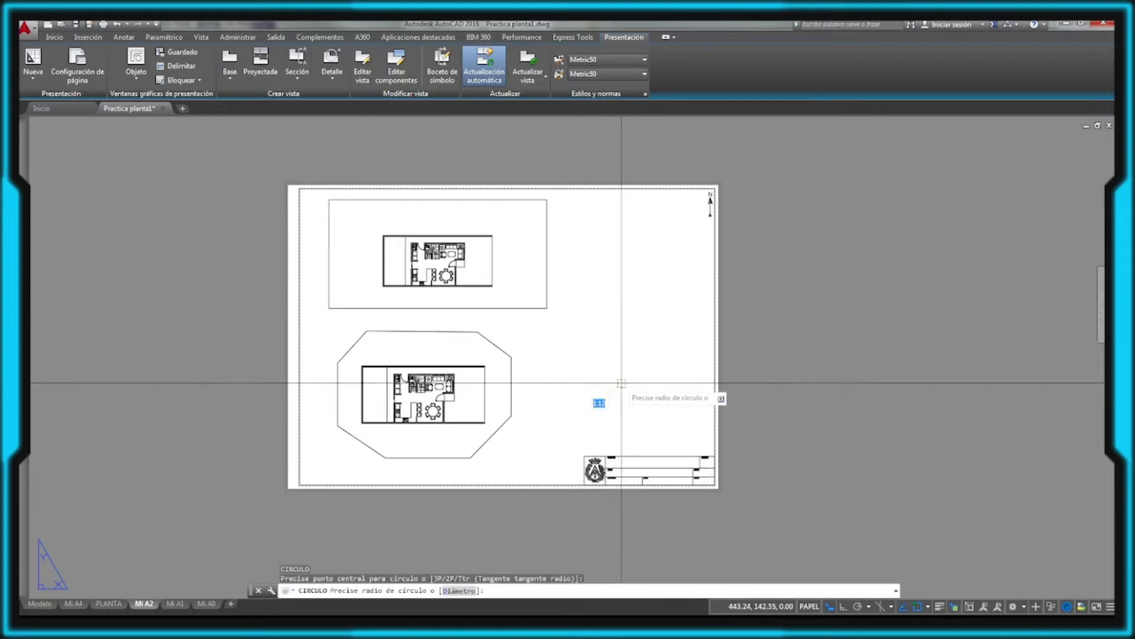
left_click(666, 432)
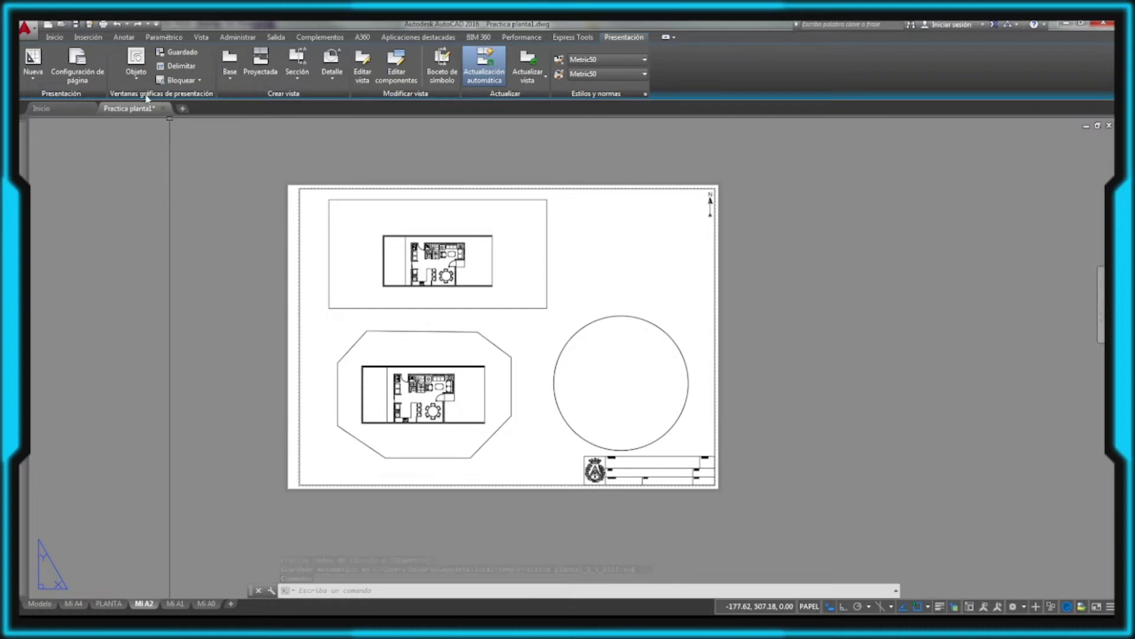
Step: Convert the circle into a viewport showing the floor plan
left_click(137, 77)
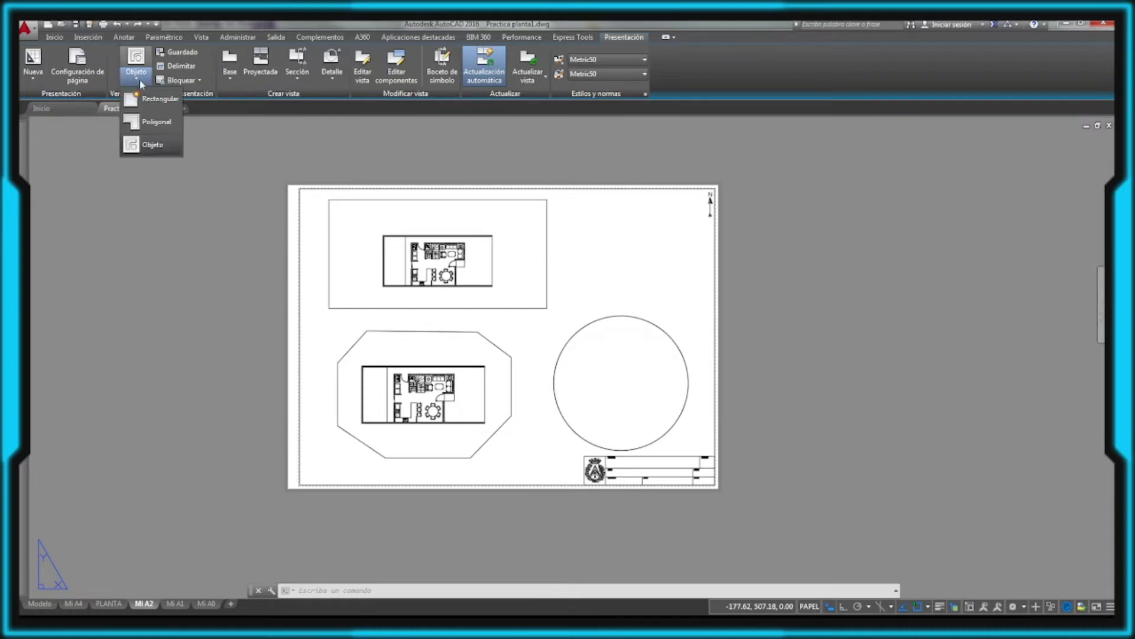
left_click(150, 145)
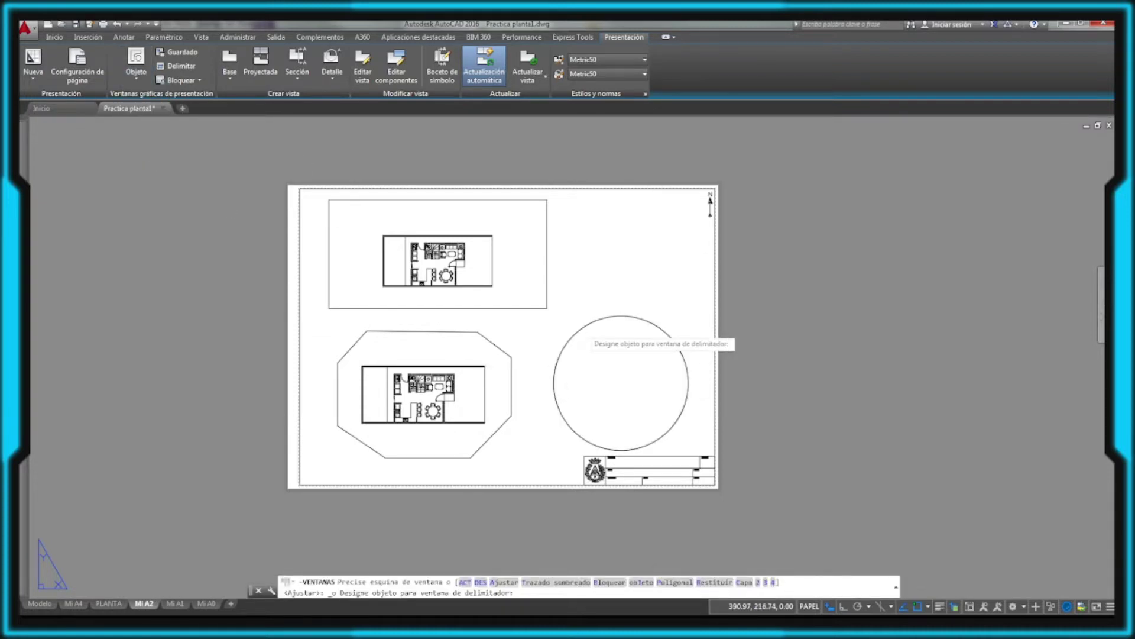
left_click(588, 324)
type("SP")
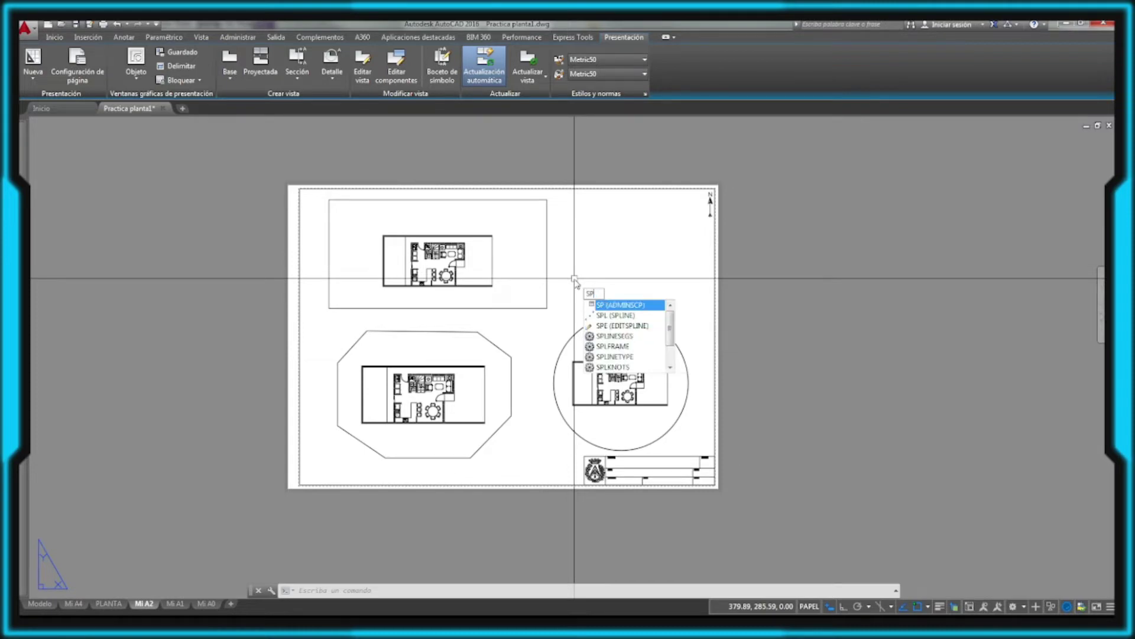
Step: Draw a closed six-point spline in the upper right and convert it into a floor-plan viewport
left_click(613, 315)
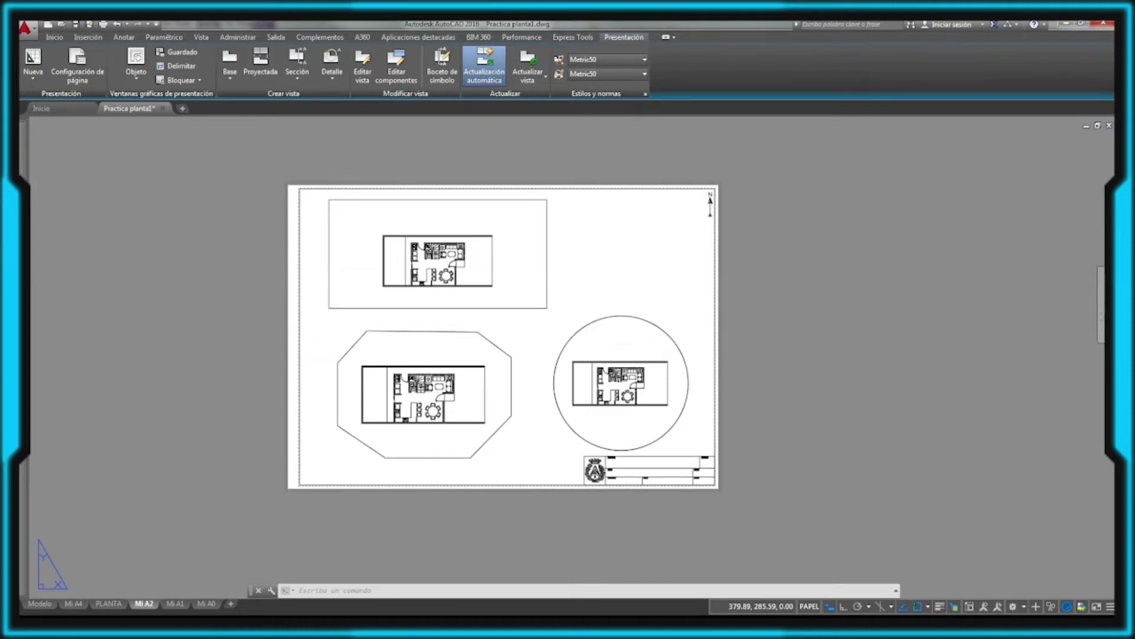
left_click(585, 243)
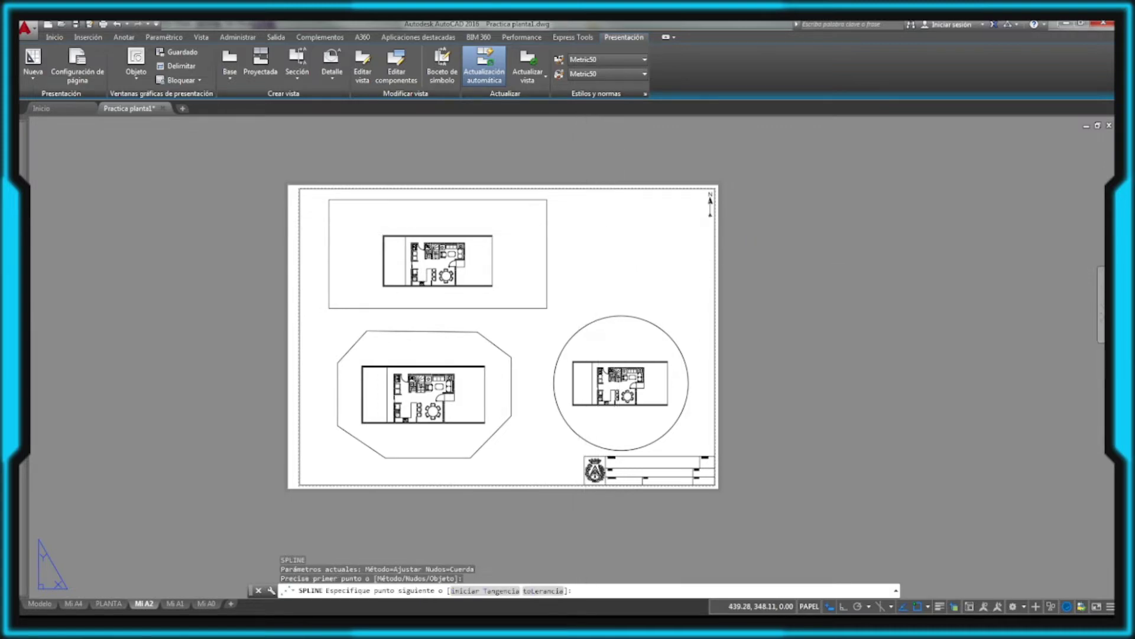
left_click(628, 240)
left_click(644, 215)
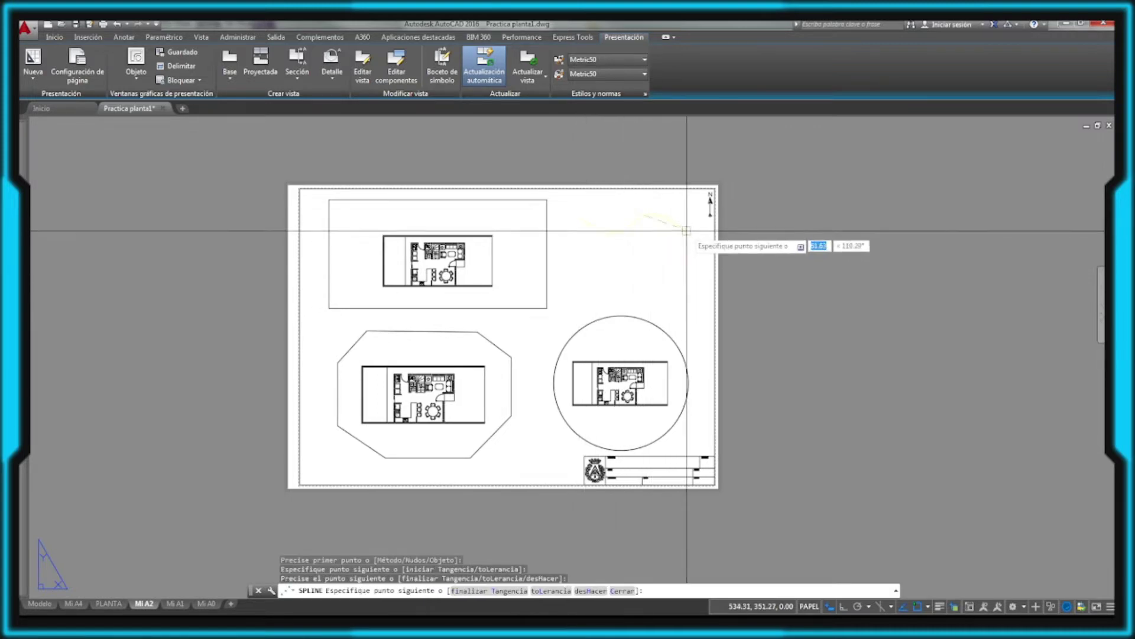
left_click(690, 267)
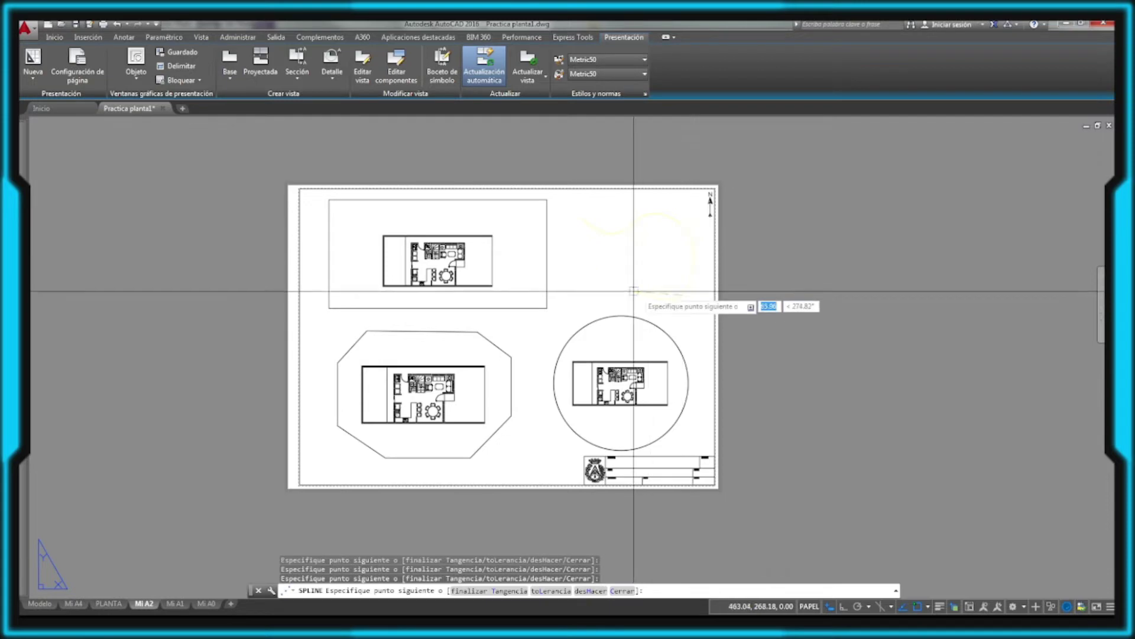
left_click(680, 302)
left_click(573, 308)
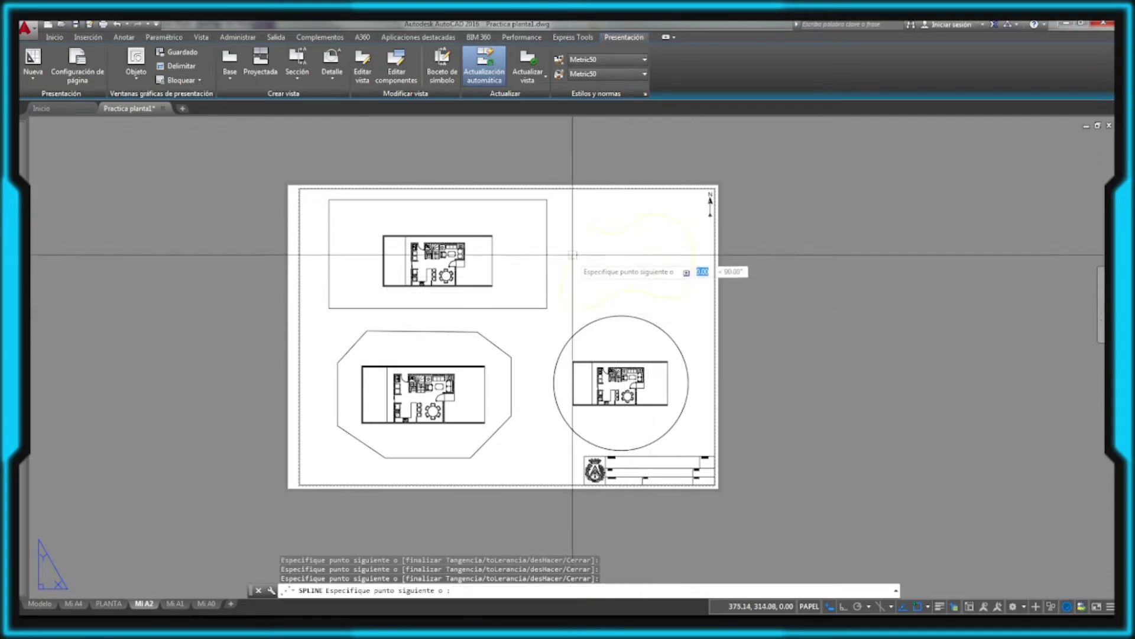
type("c")
key("Return")
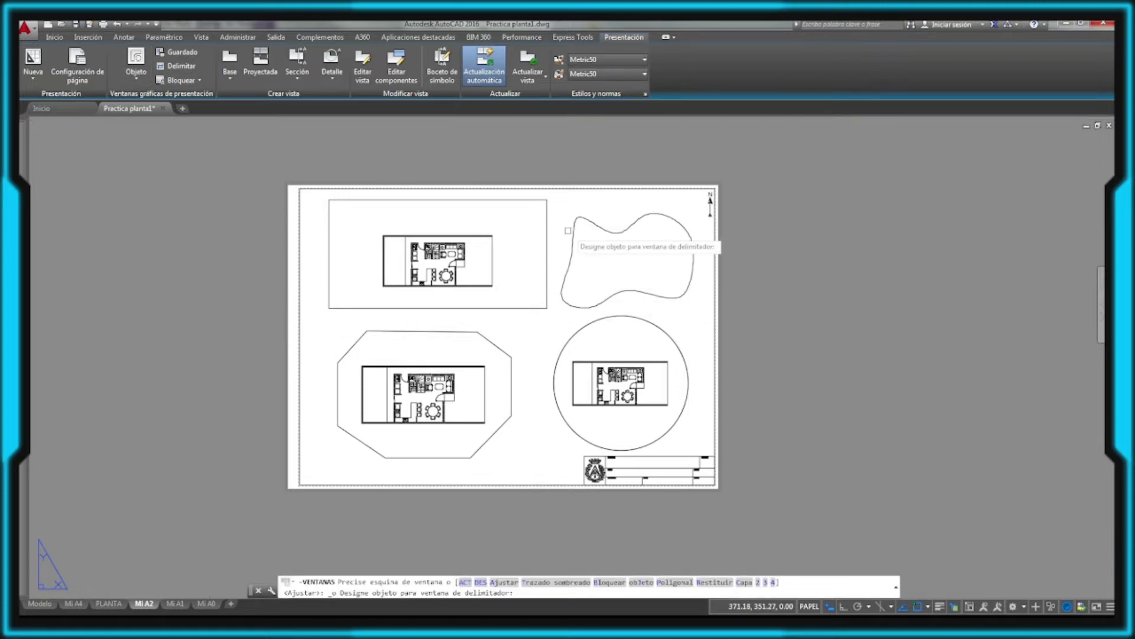
left_click(571, 240)
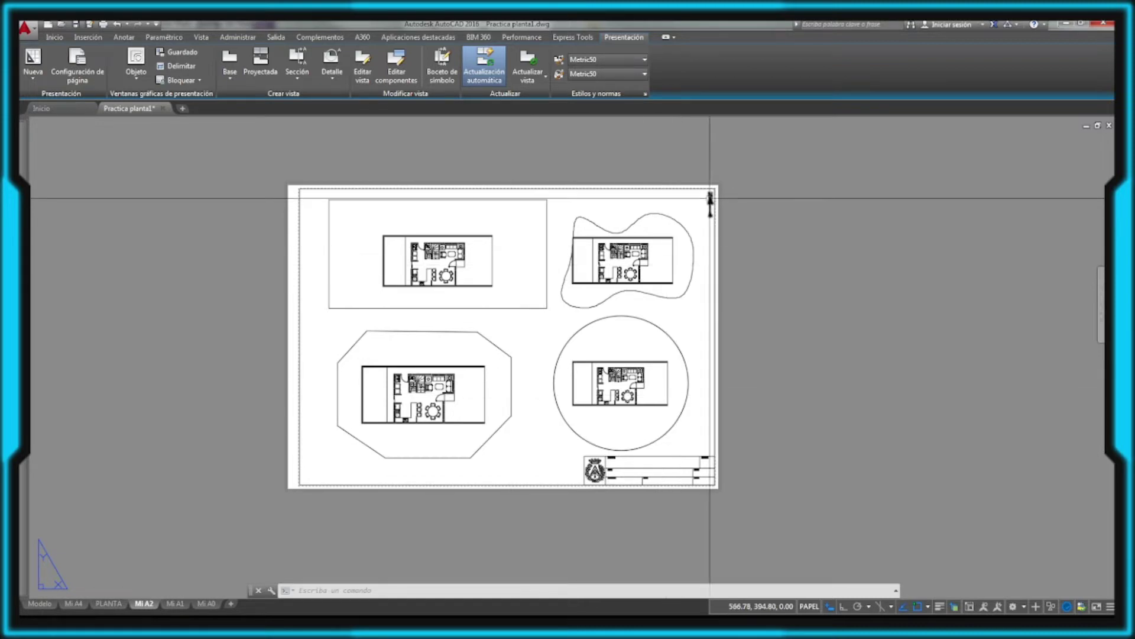
Step: Delete the four viewports and choose the standard 'Tres: Izquierda' three-viewport arrangement
left_click(353, 435)
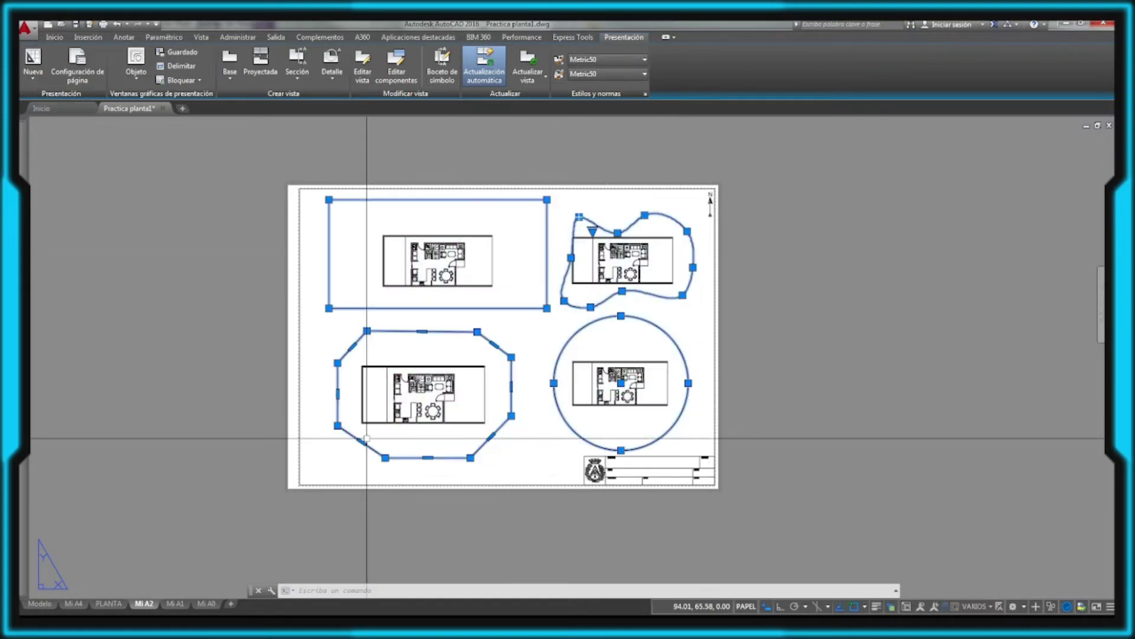
key("Delete")
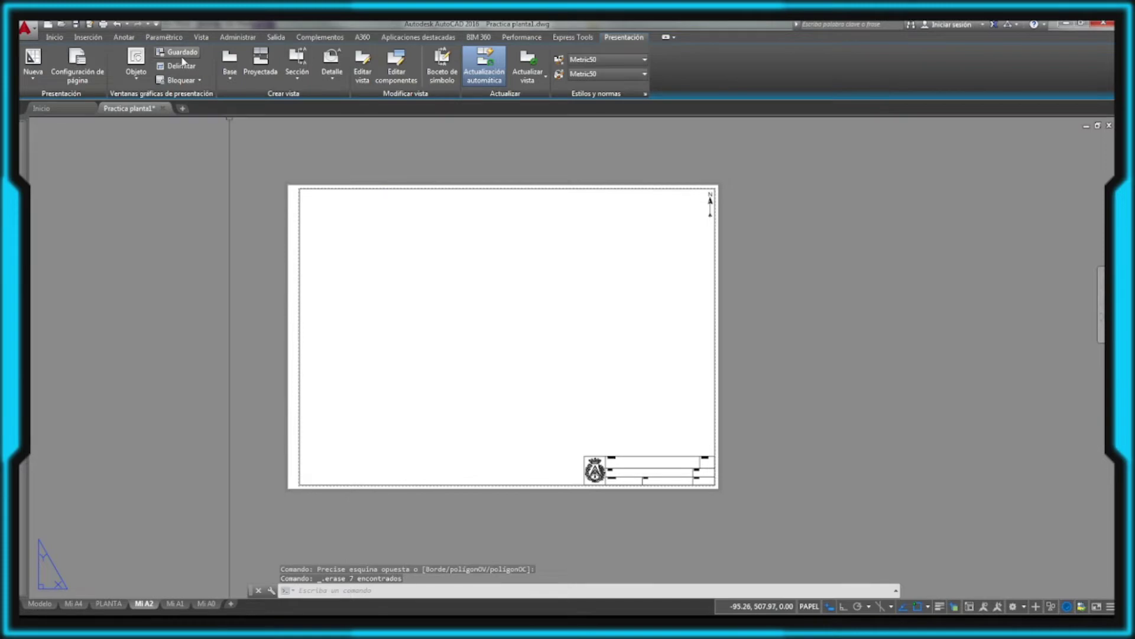
left_click(183, 52)
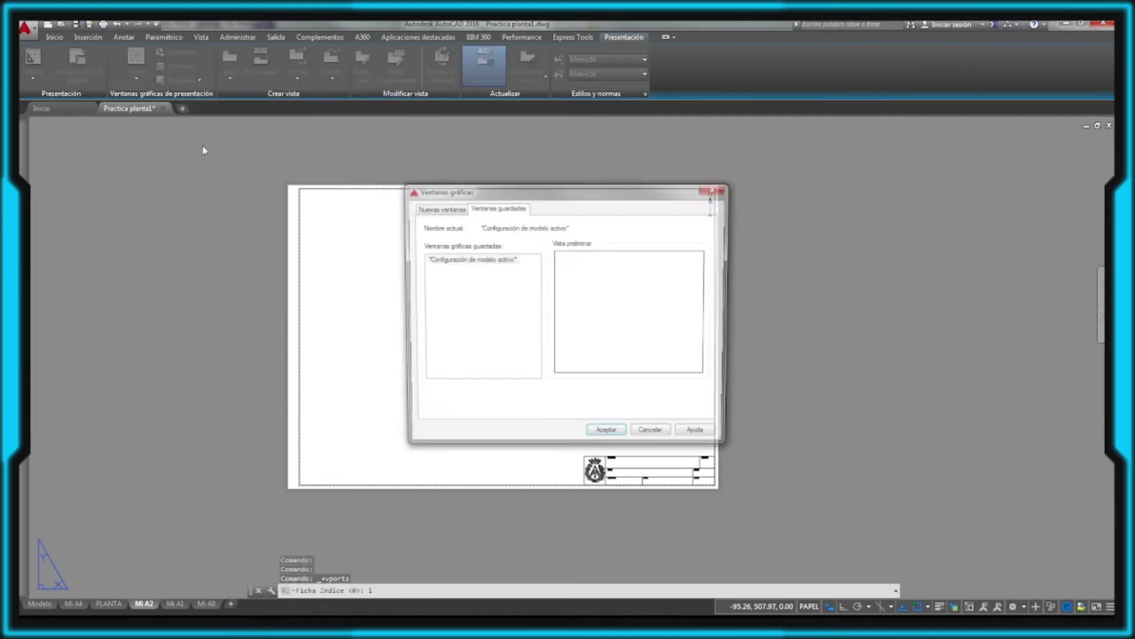
left_click(438, 209)
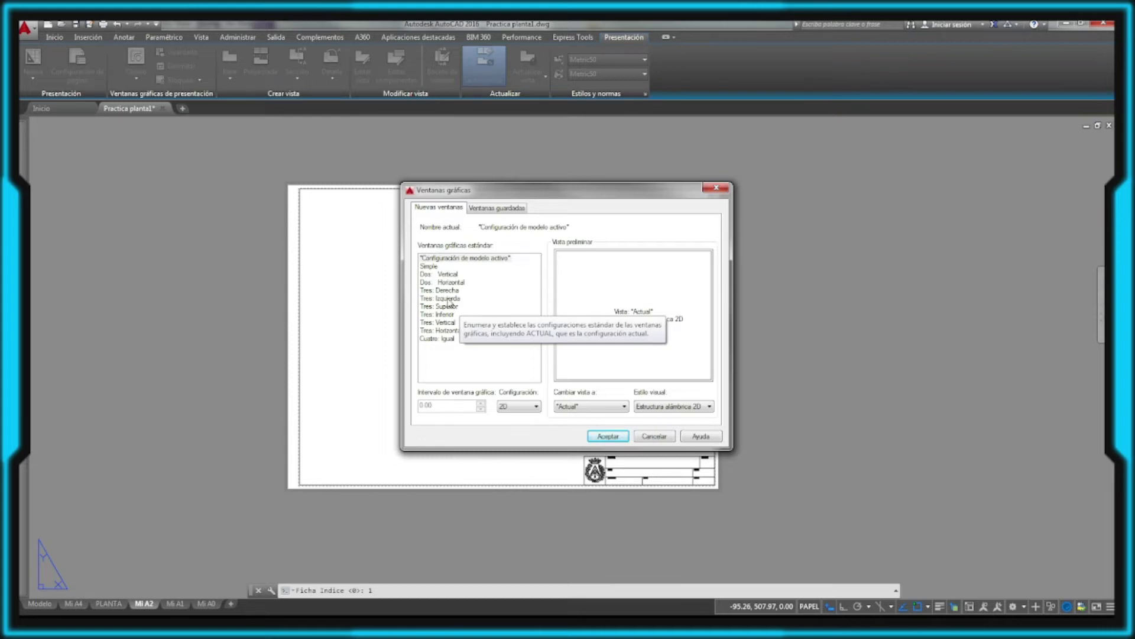
left_click(448, 298)
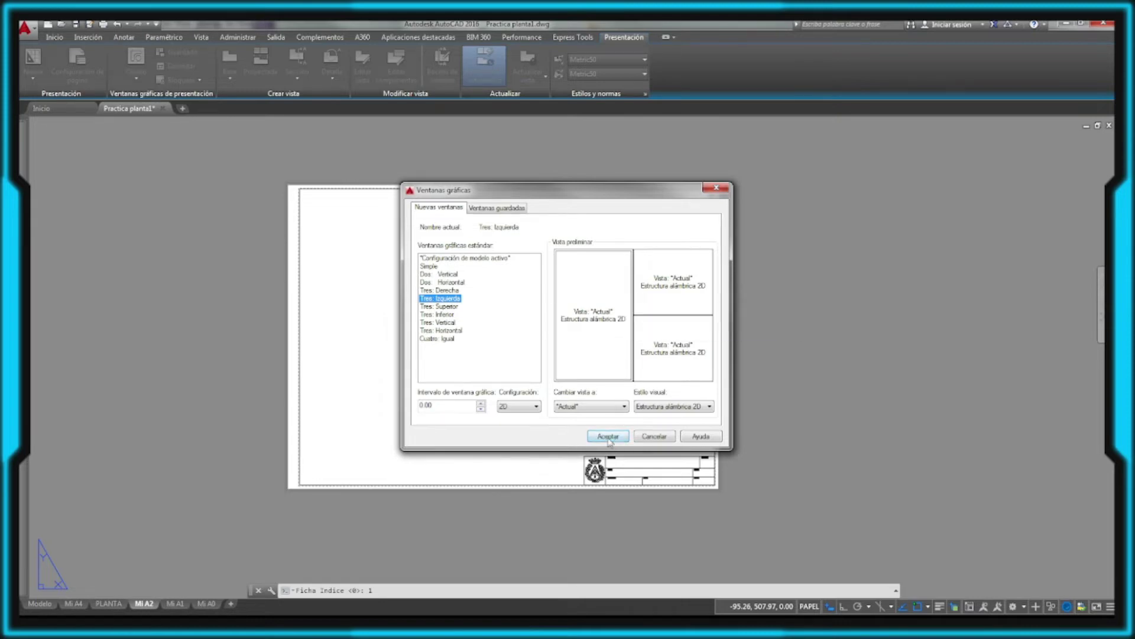
left_click(608, 436)
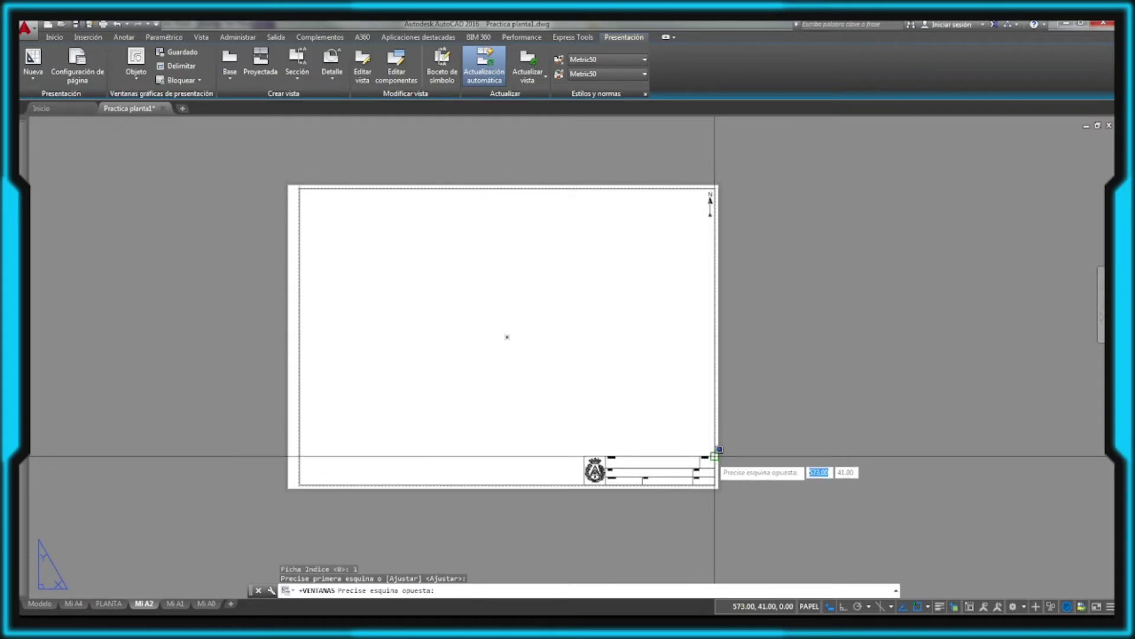
Step: Fit the three-viewport arrangement across the sheet, then delete all three viewports
left_click(714, 456)
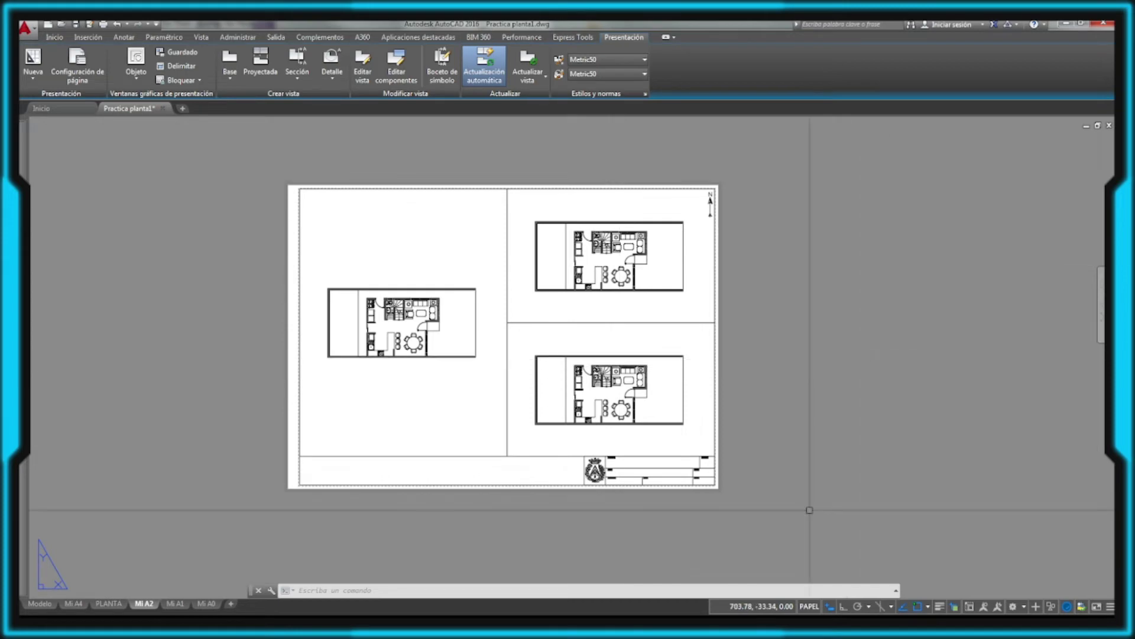
left_click(683, 188)
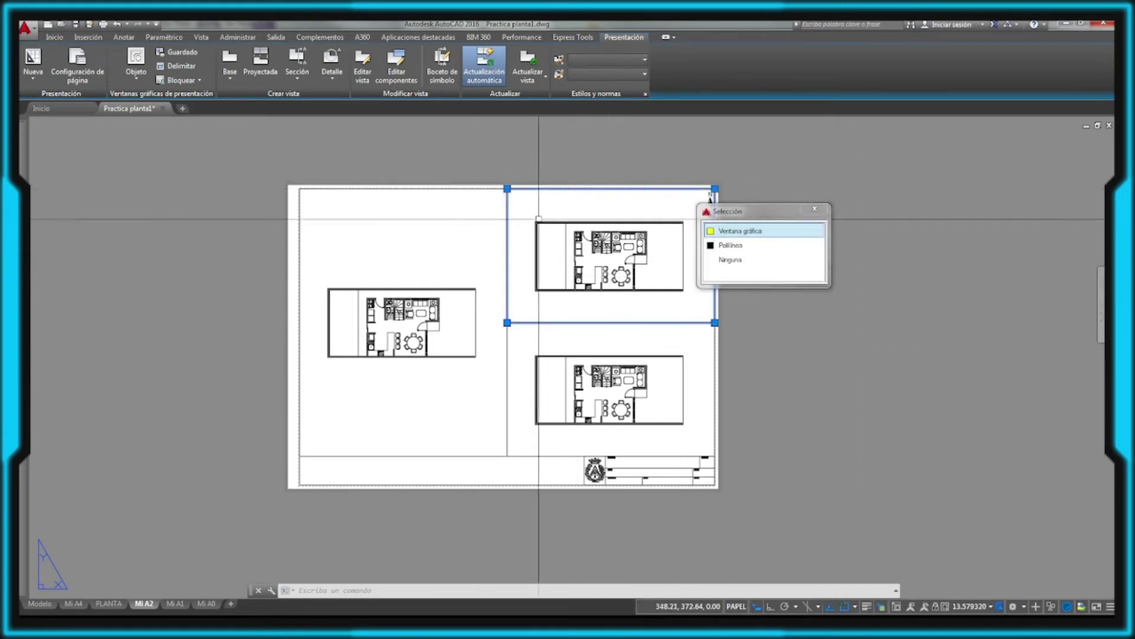
key("Delete")
left_click(507, 266)
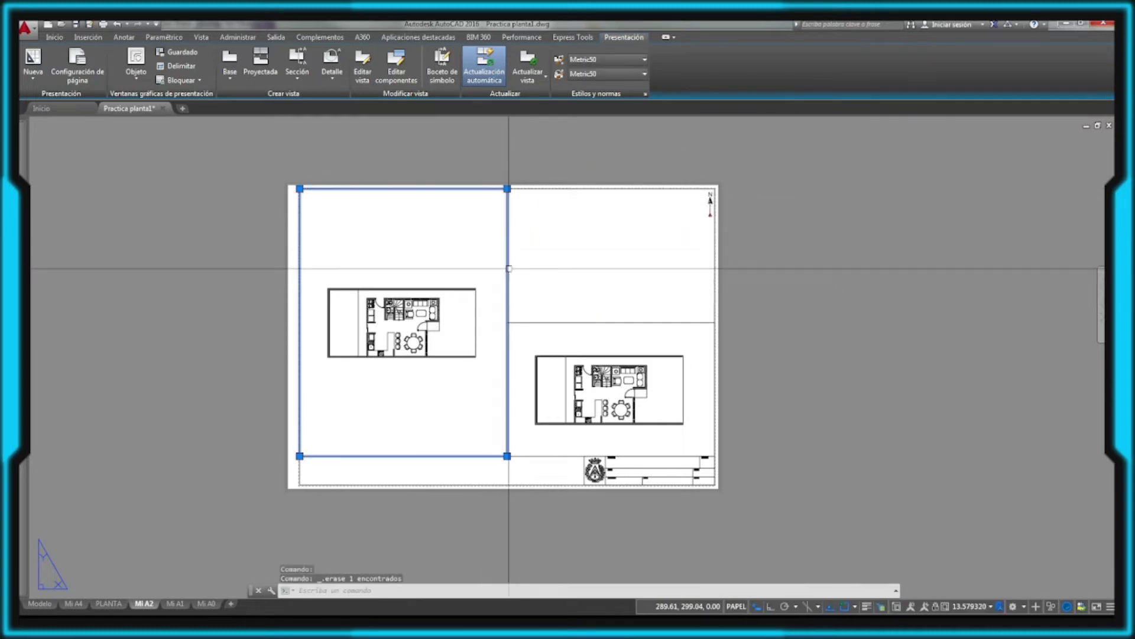
left_click(542, 323)
key("Delete")
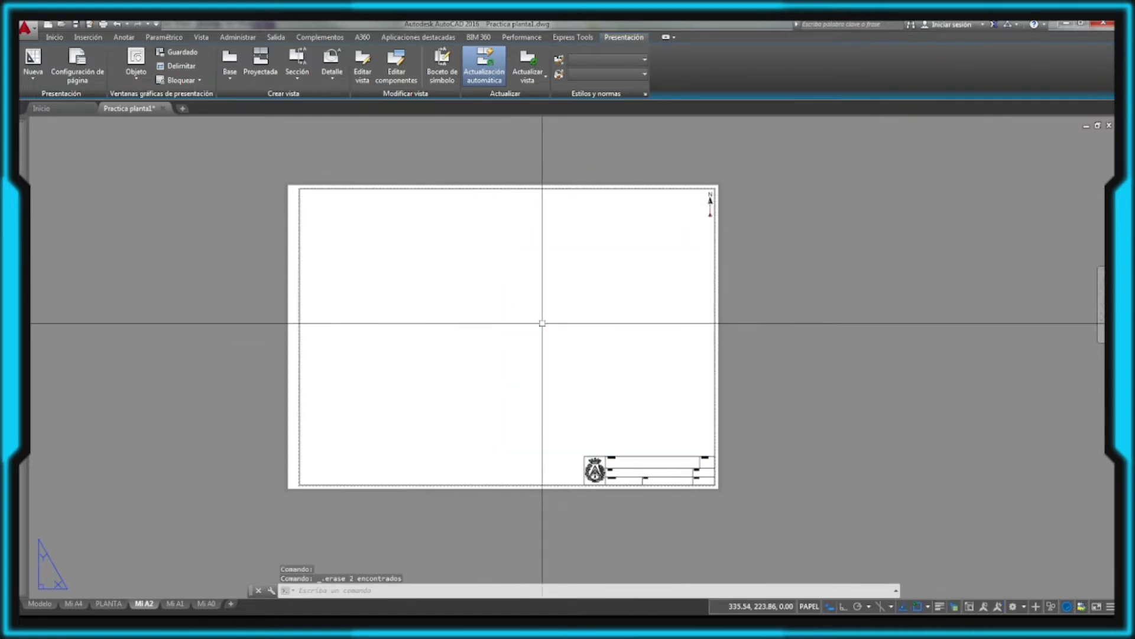
left_click(142, 81)
left_click(155, 103)
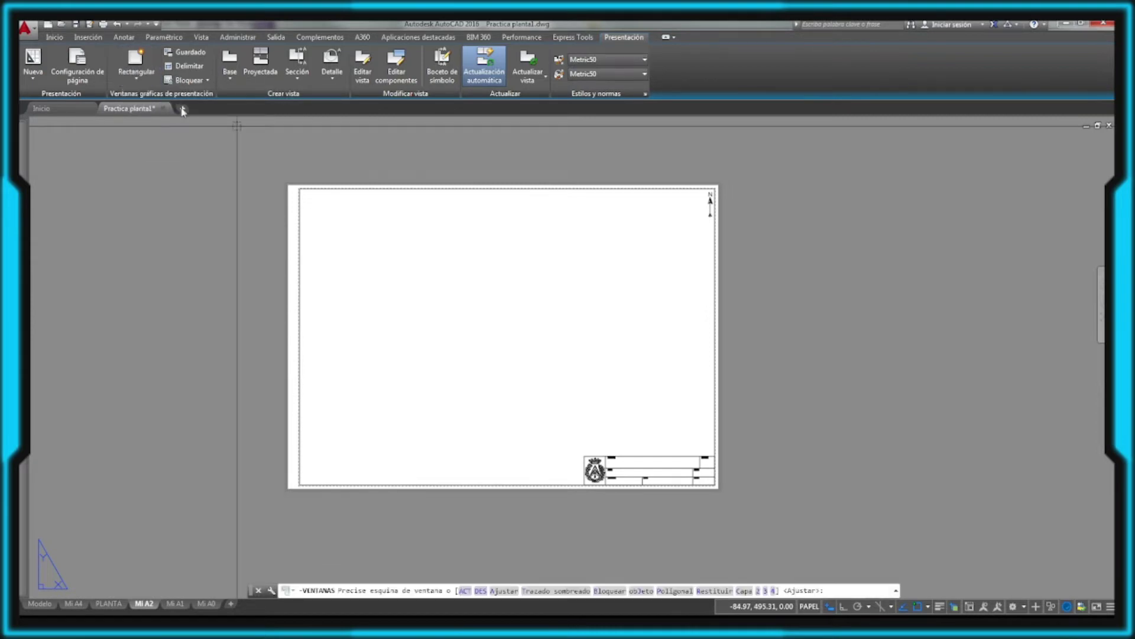
left_click(347, 209)
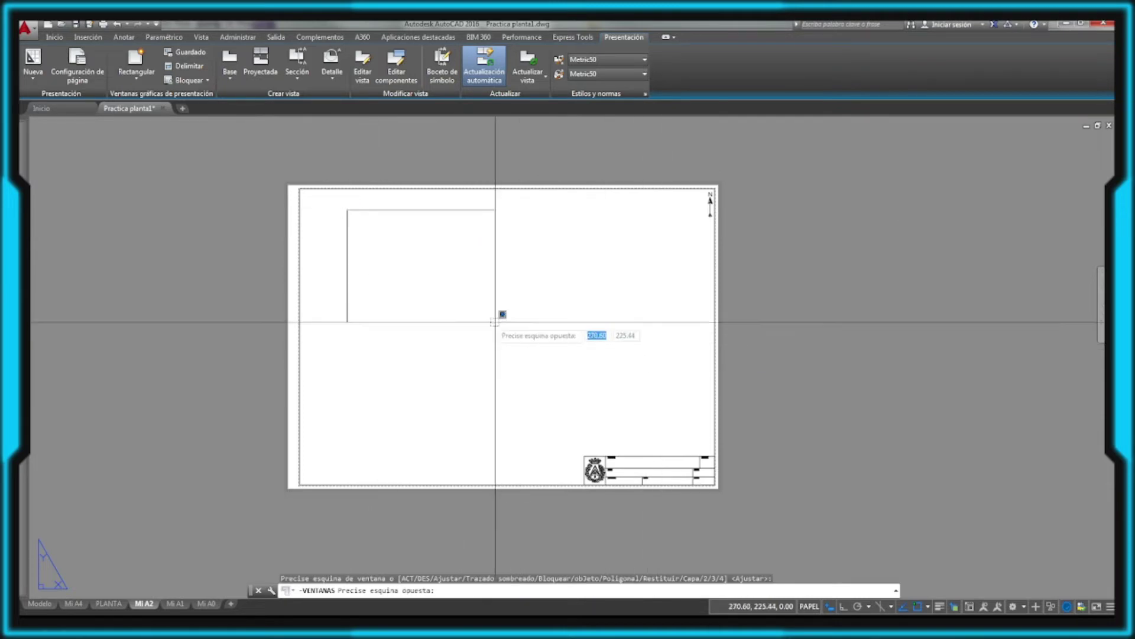
left_click(538, 323)
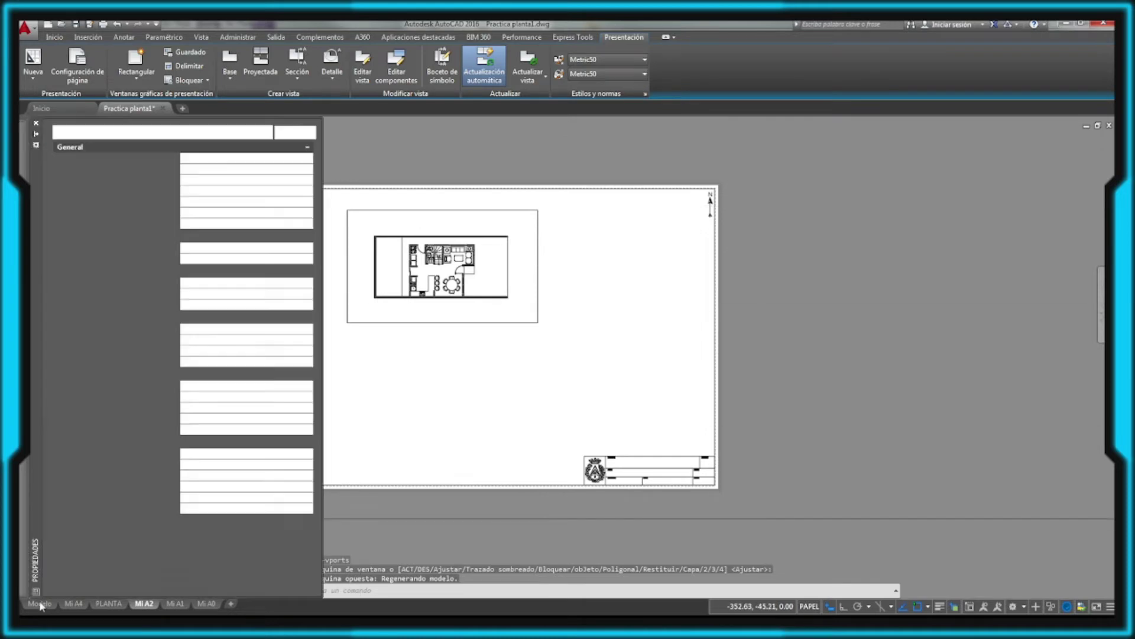
left_click(39, 603)
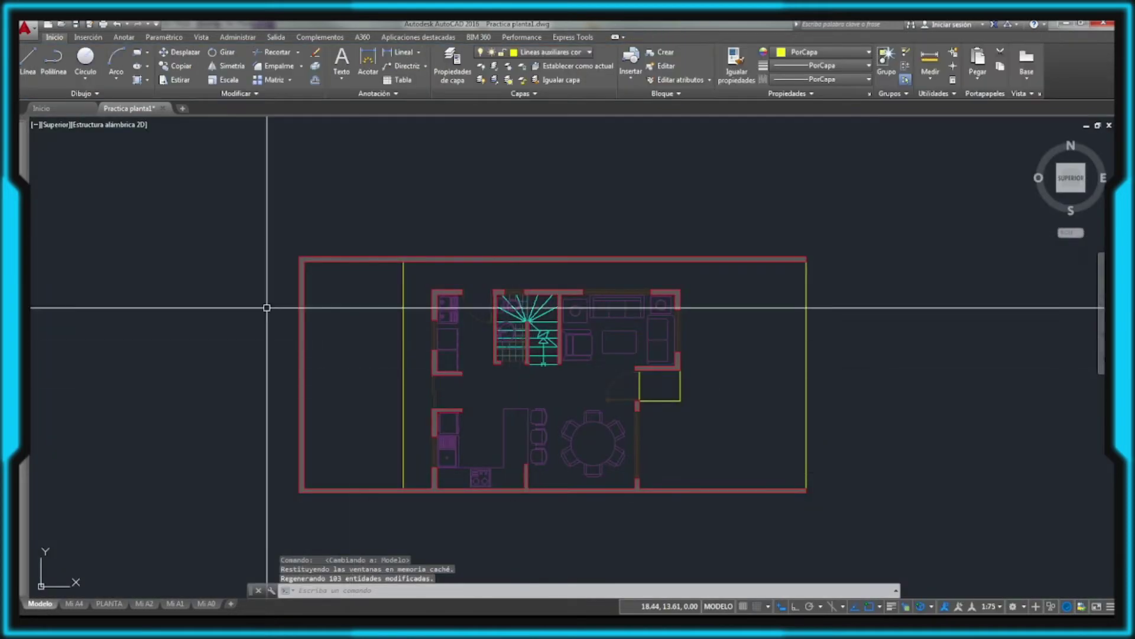
left_click(142, 605)
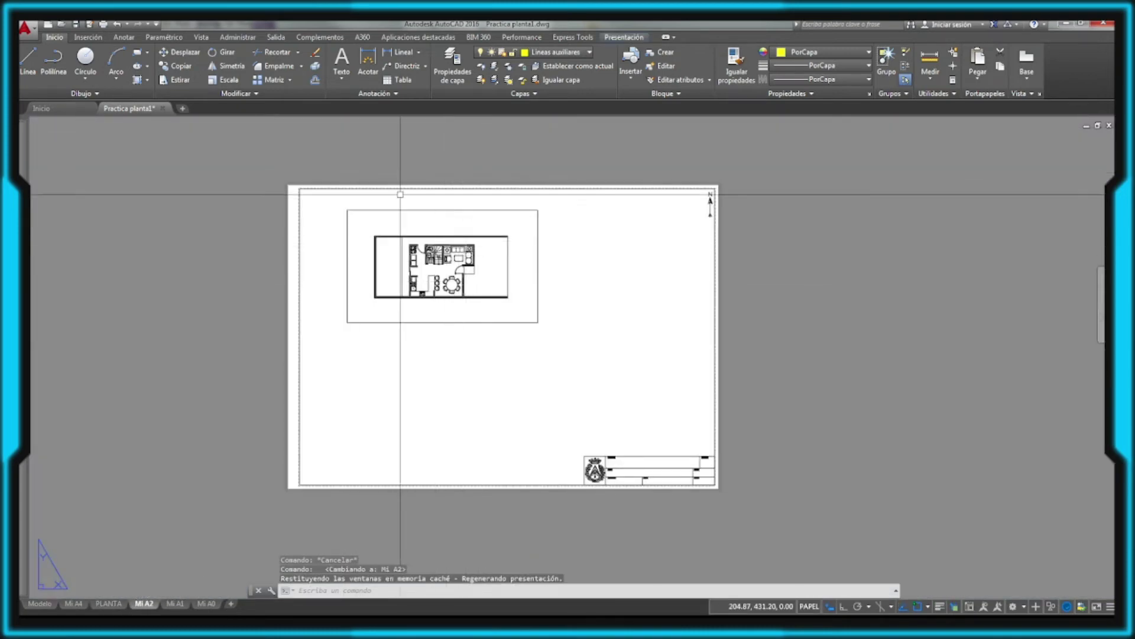
scroll(407, 204, "up", 2)
scroll(470, 266, "down", 2)
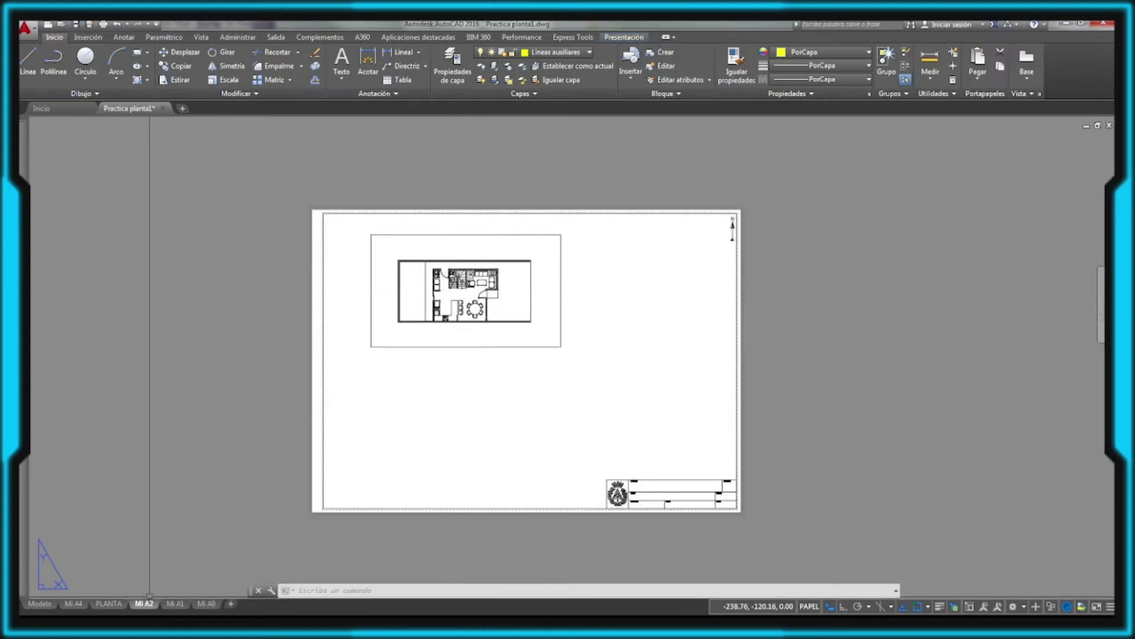
left_click(46, 605)
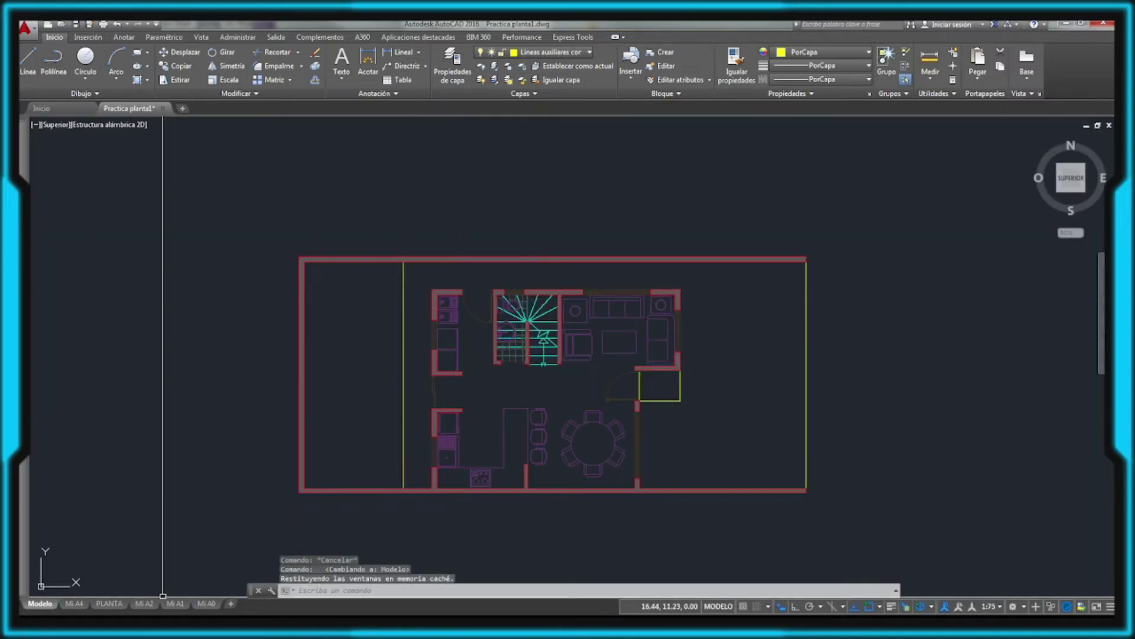
left_click(143, 608)
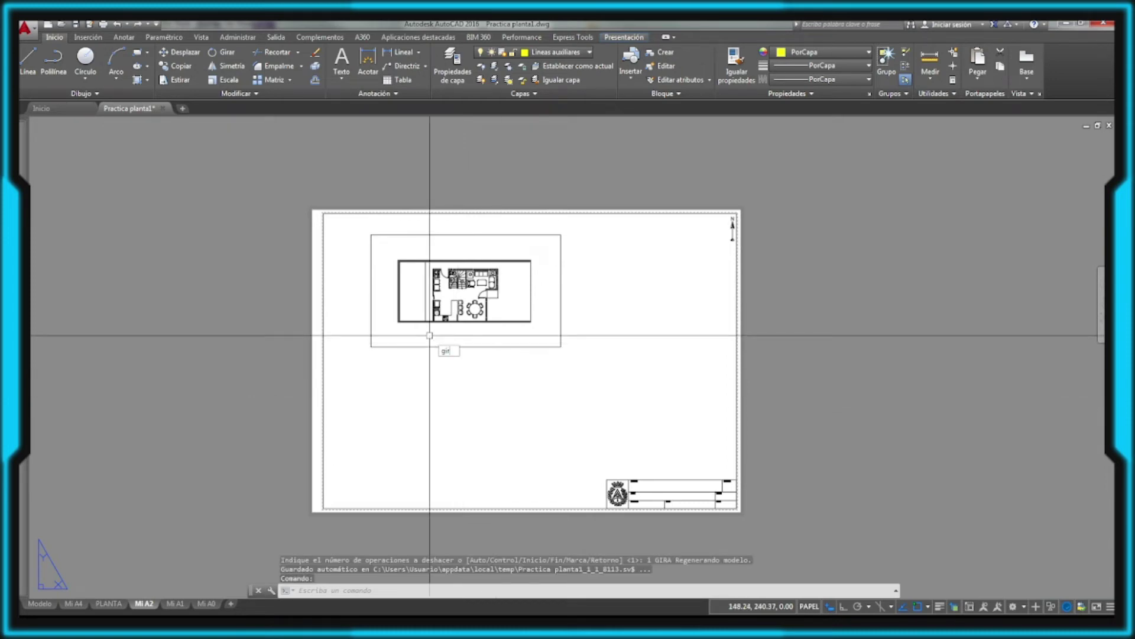
Step: Rotate the floor-plan viewport 90° about its corner into portrait orientation
key("Return")
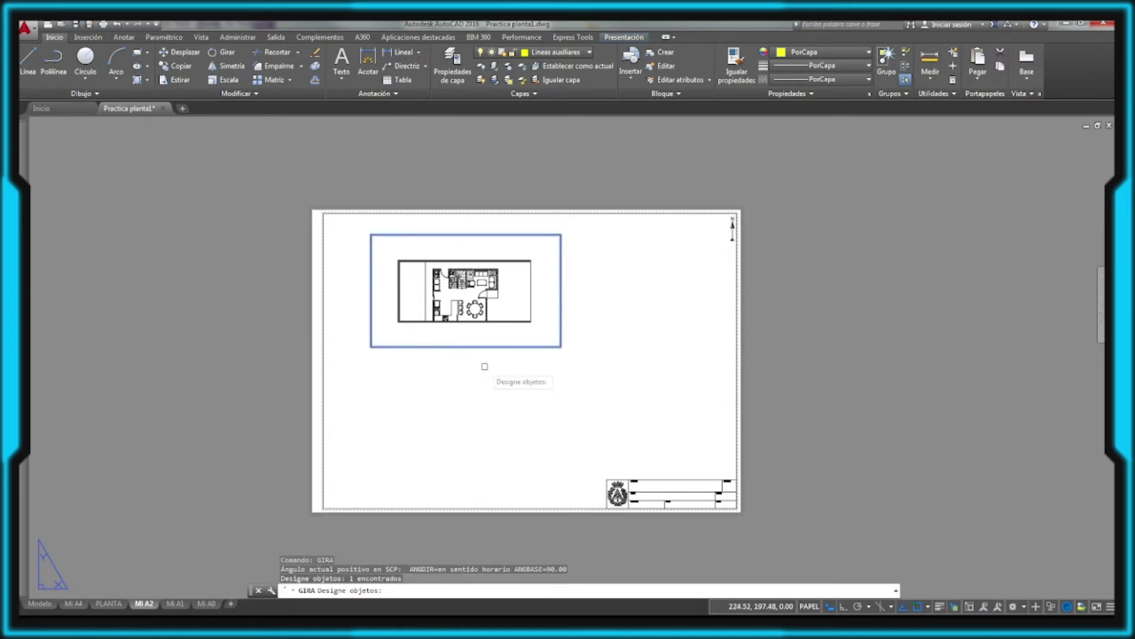
key("Return")
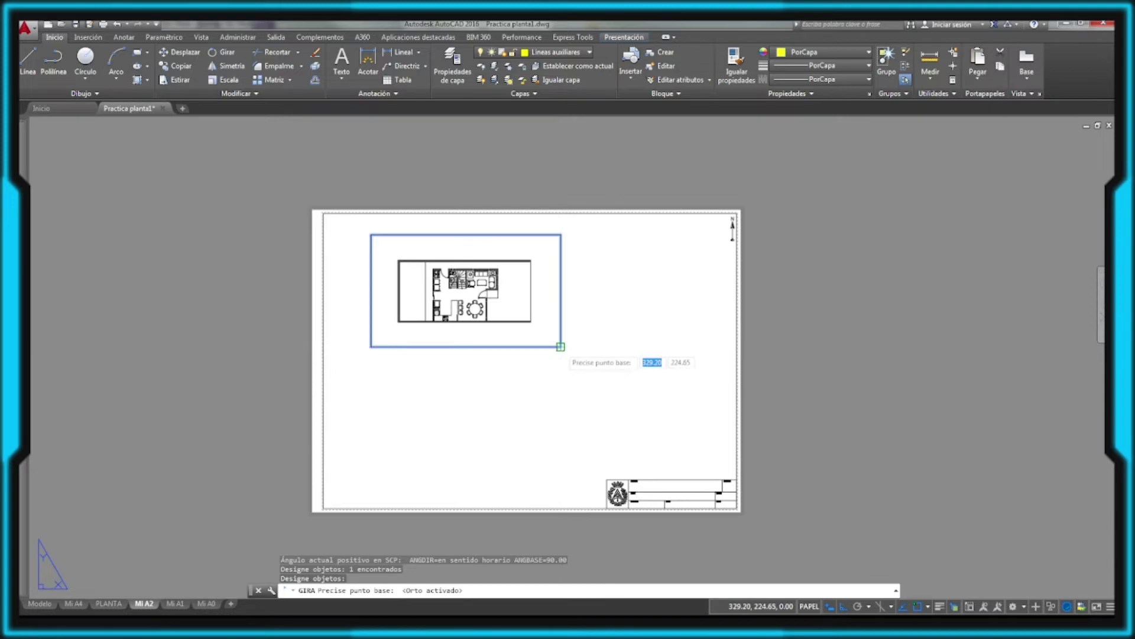
left_click(561, 347)
left_click(507, 298)
type("D")
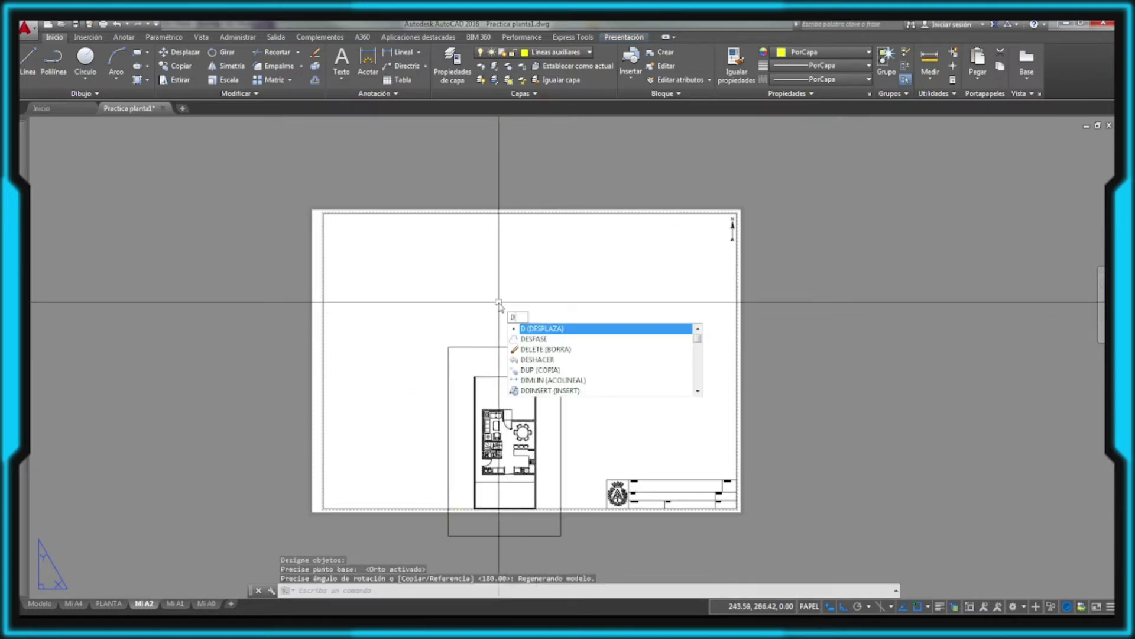
Step: Move the viewport up toward the sheet centre and check the plan in Model space
key("Return")
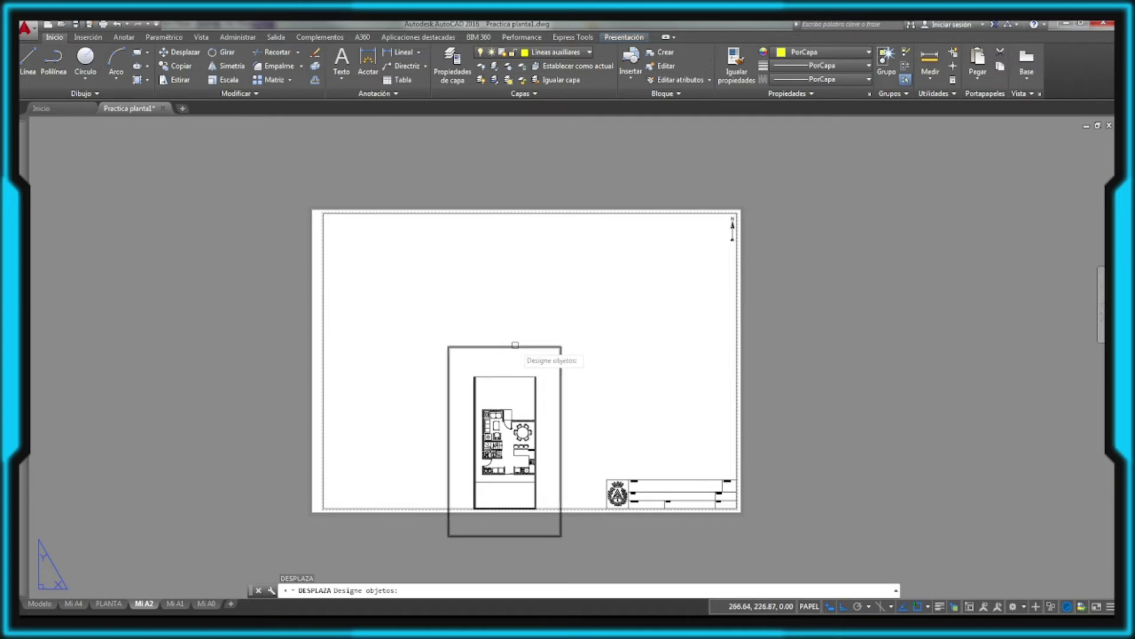
key("Return")
left_click(626, 329)
left_click(636, 247)
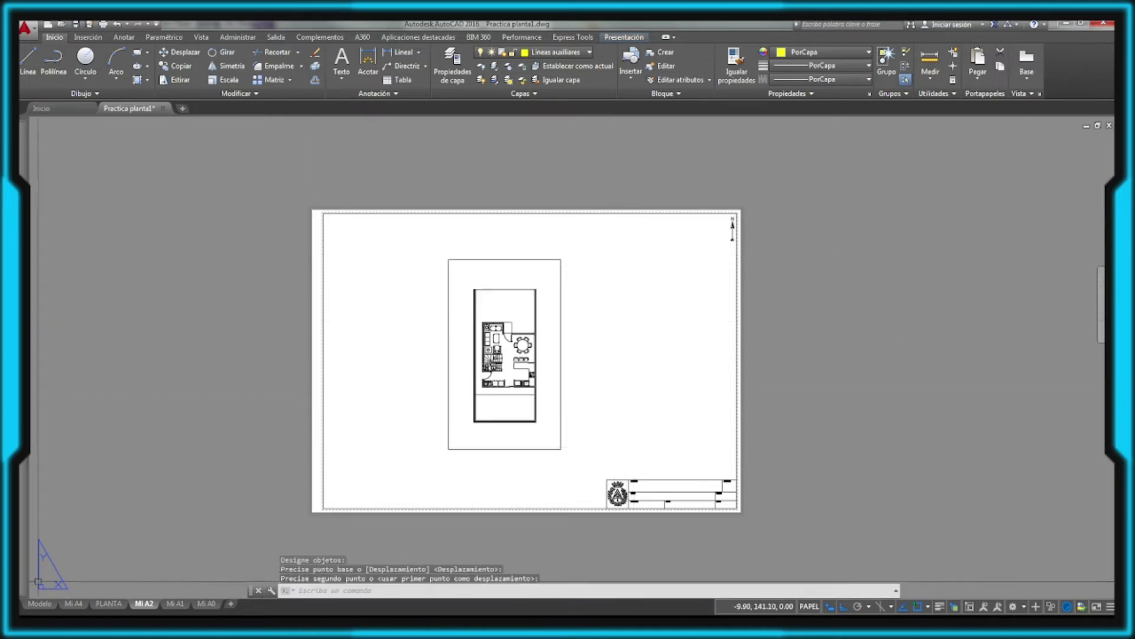
left_click(40, 605)
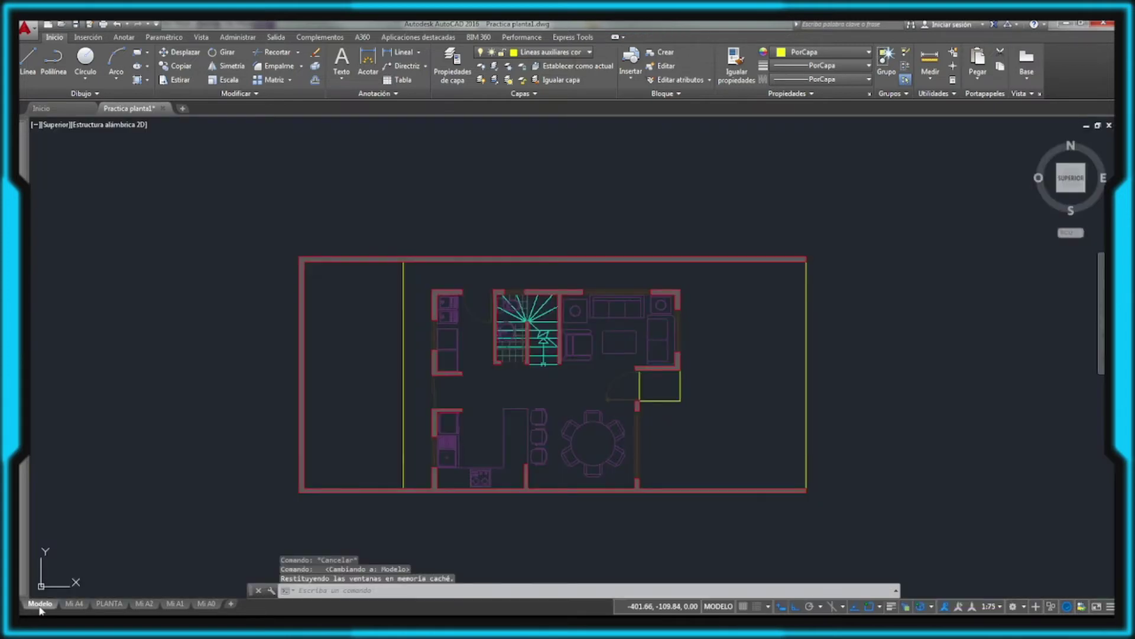
left_click(144, 604)
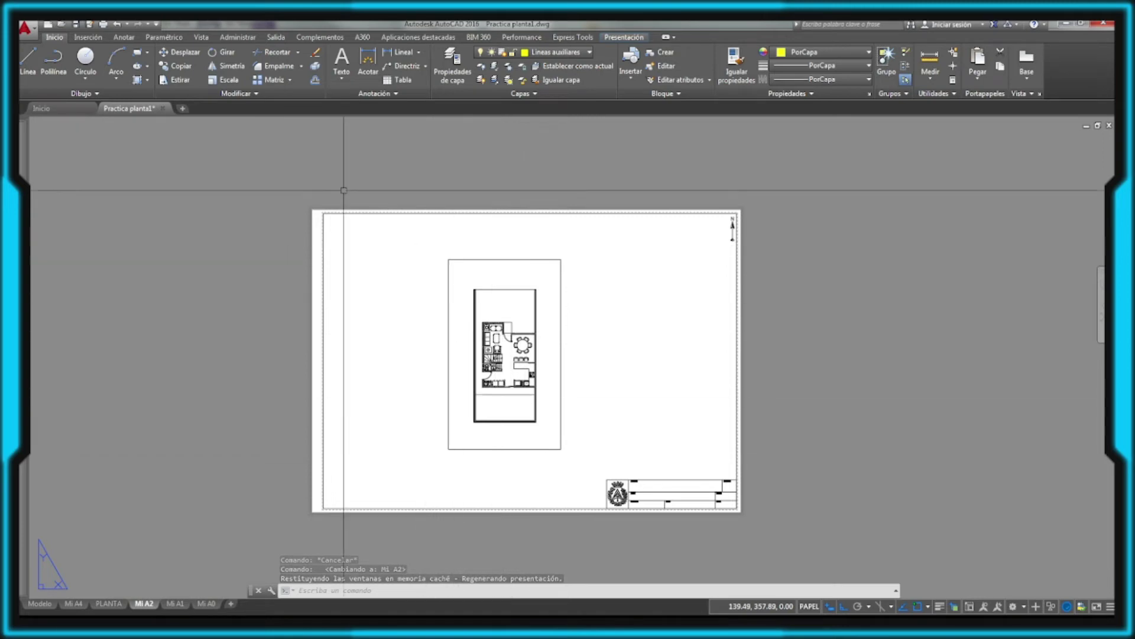
left_click(103, 25)
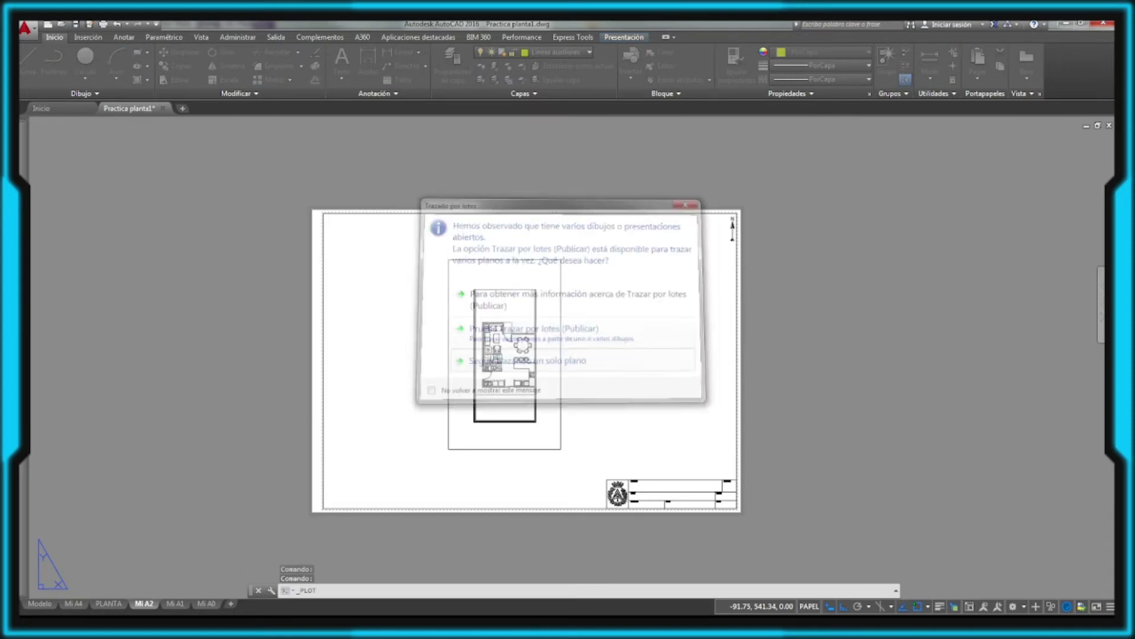
left_click(377, 464)
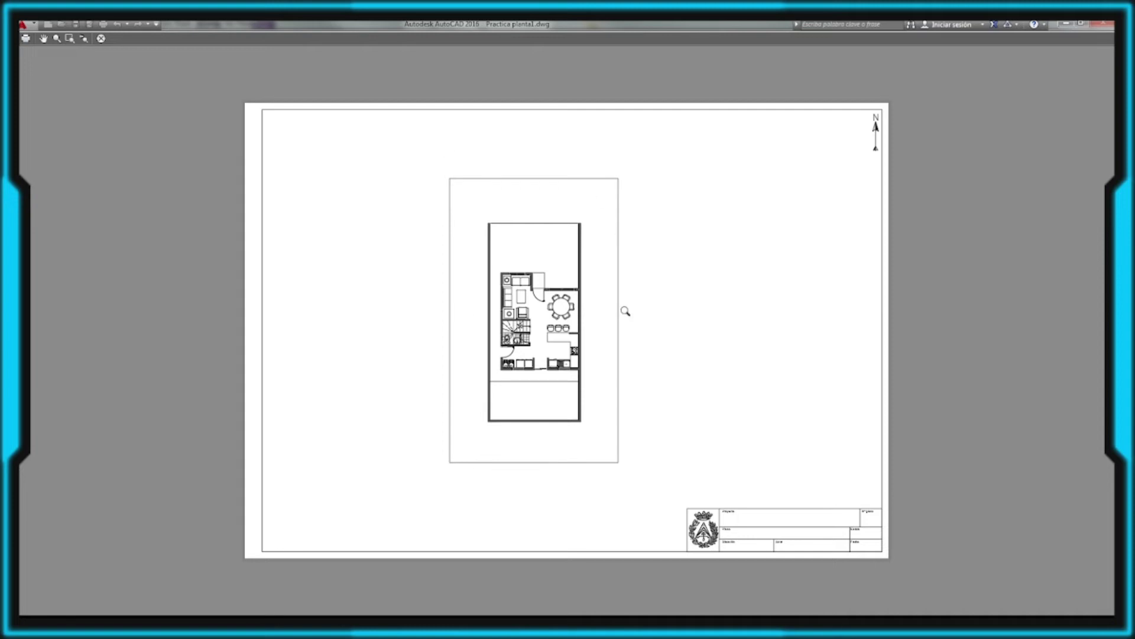
key("Escape")
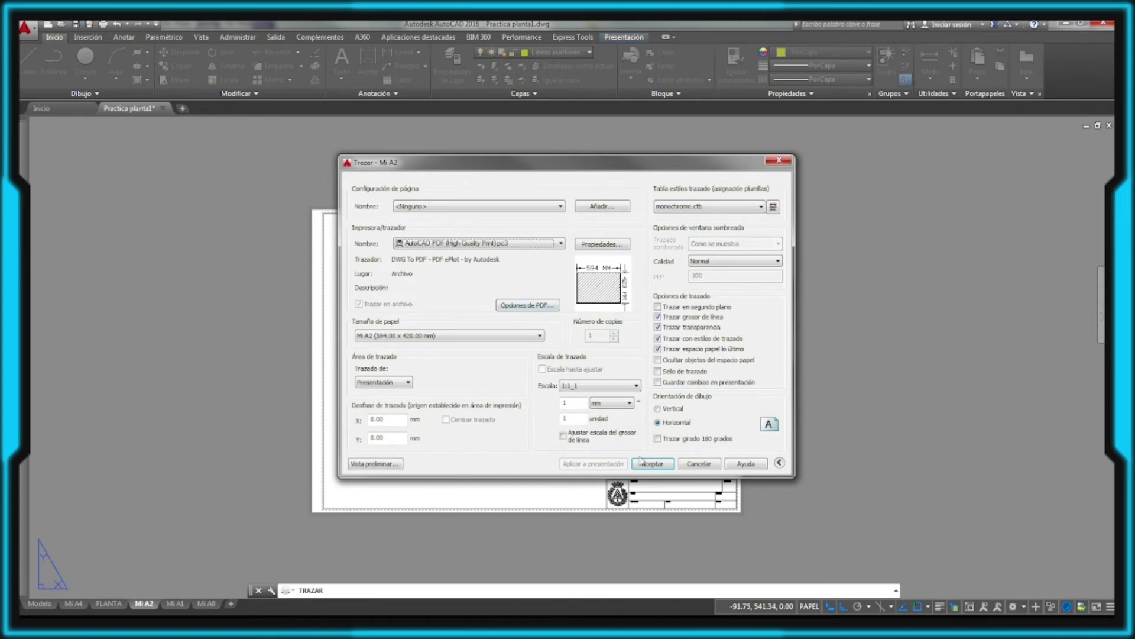
left_click(699, 463)
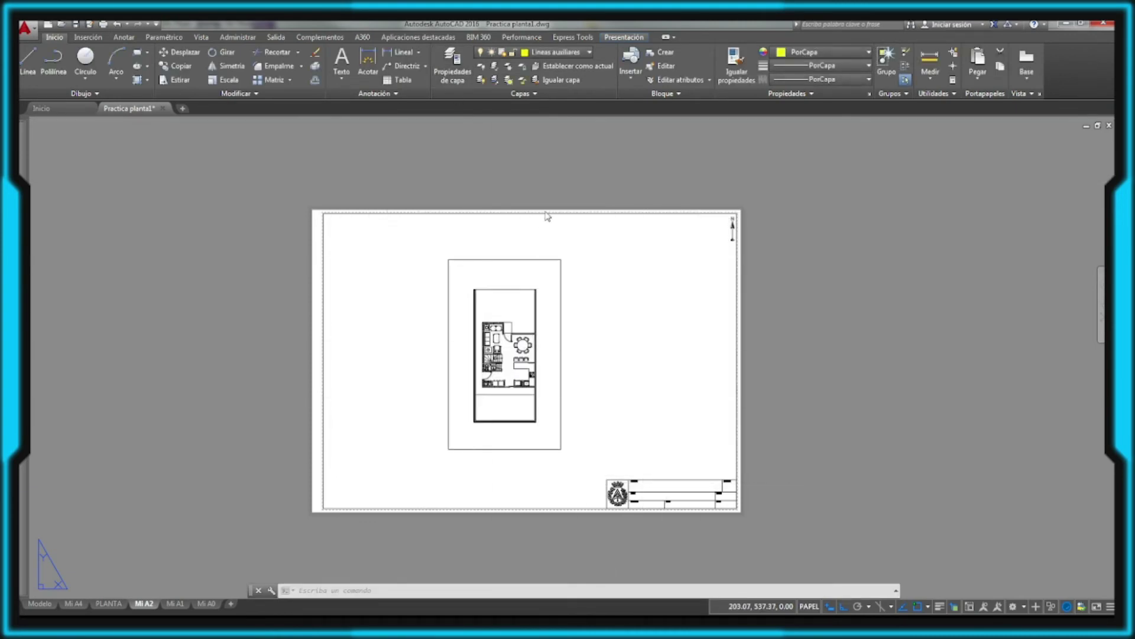
Step: Turn off plotting for the Ventana gráfica layer in the layer properties manager
type("la")
key("Return")
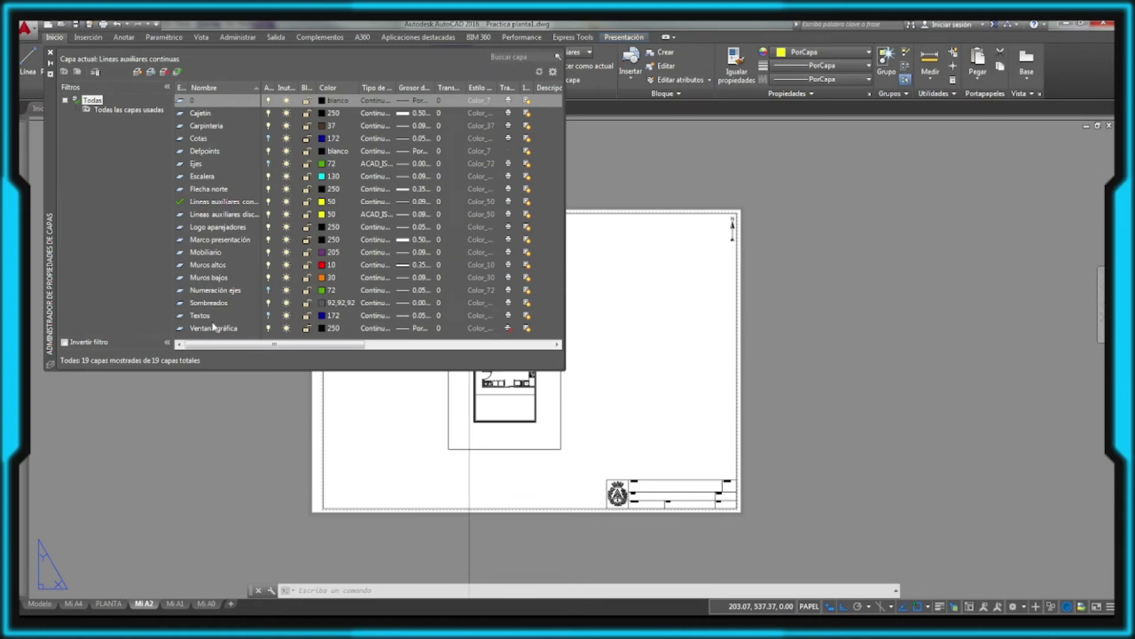
left_click(234, 330)
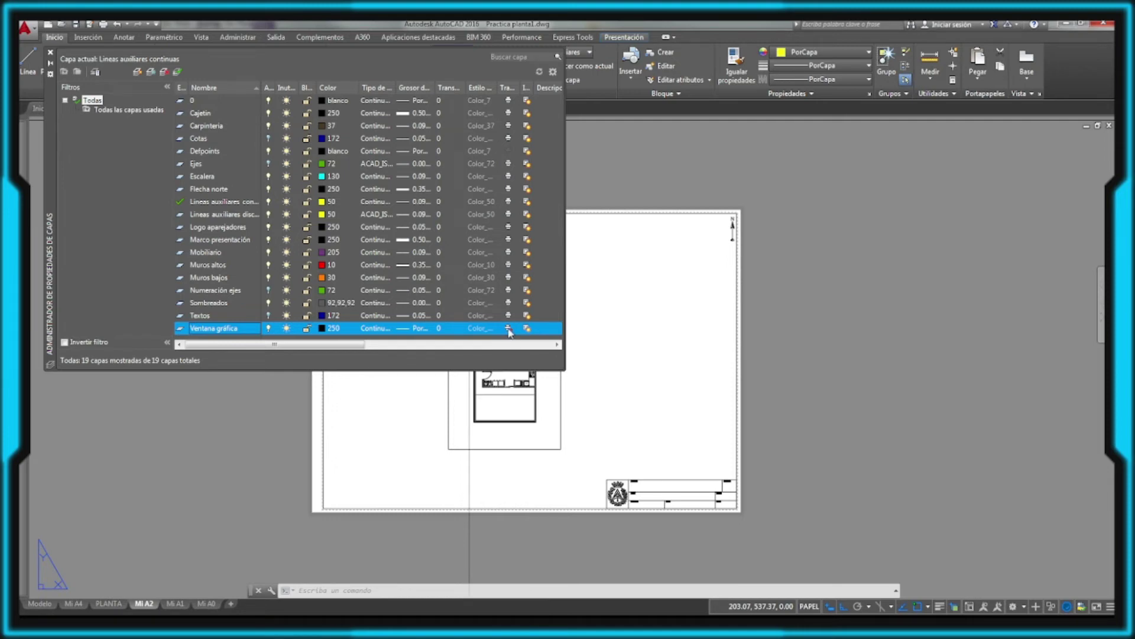
left_click(509, 331)
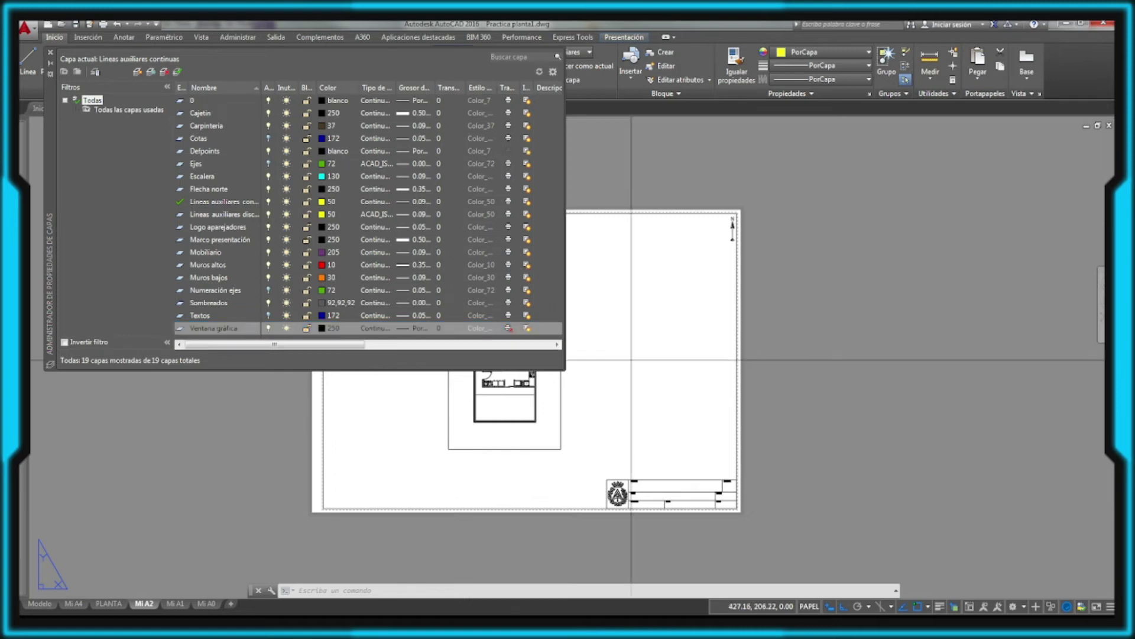
left_click(632, 359)
key("Escape")
key("Escape")
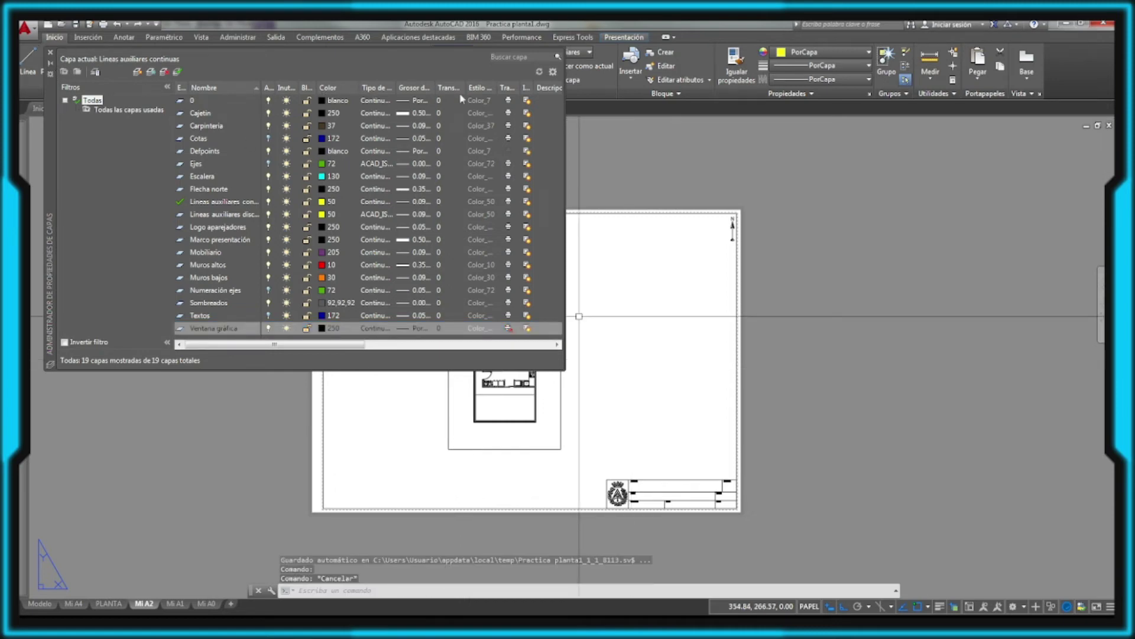
left_click(50, 52)
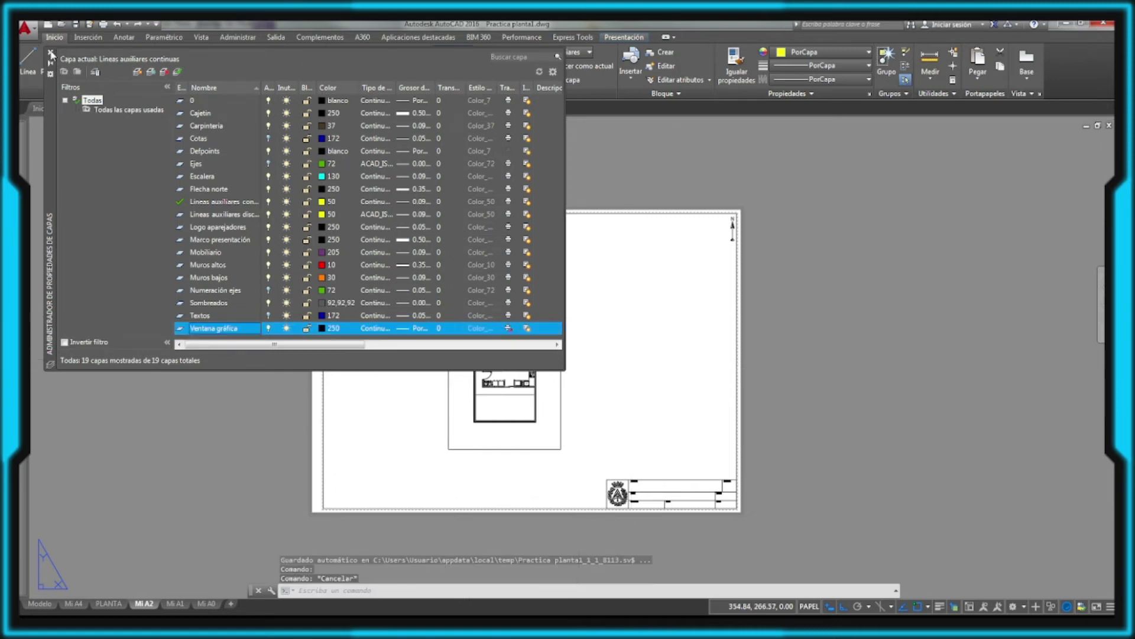
Step: Move the floor-plan viewport onto the Ventana gráfica layer and open the plot settings
left_click(558, 259)
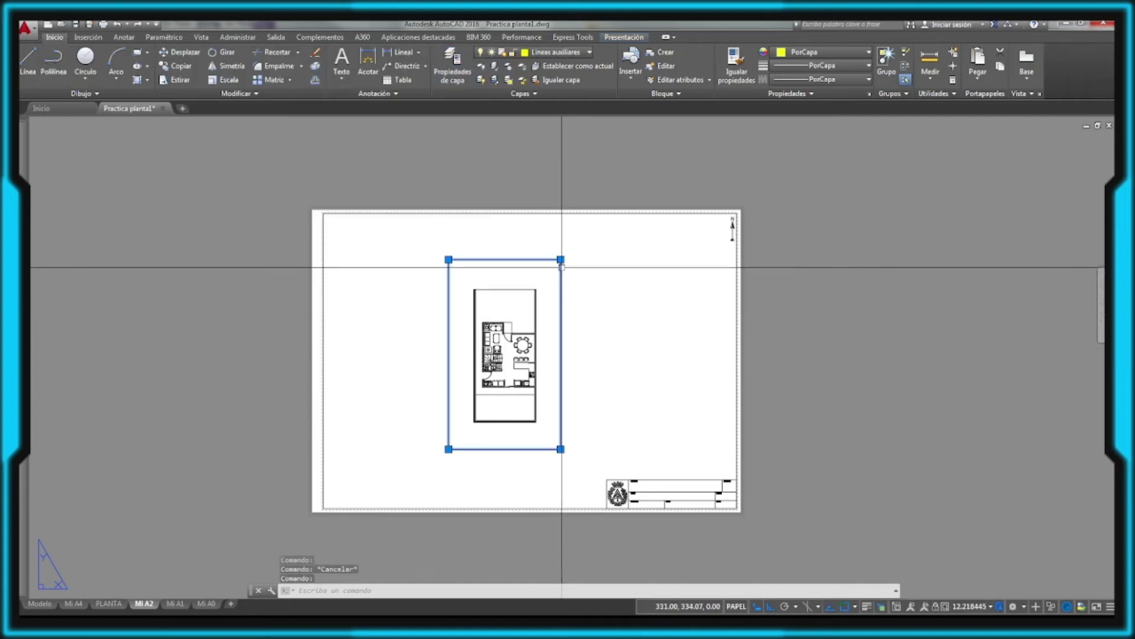
left_click(545, 55)
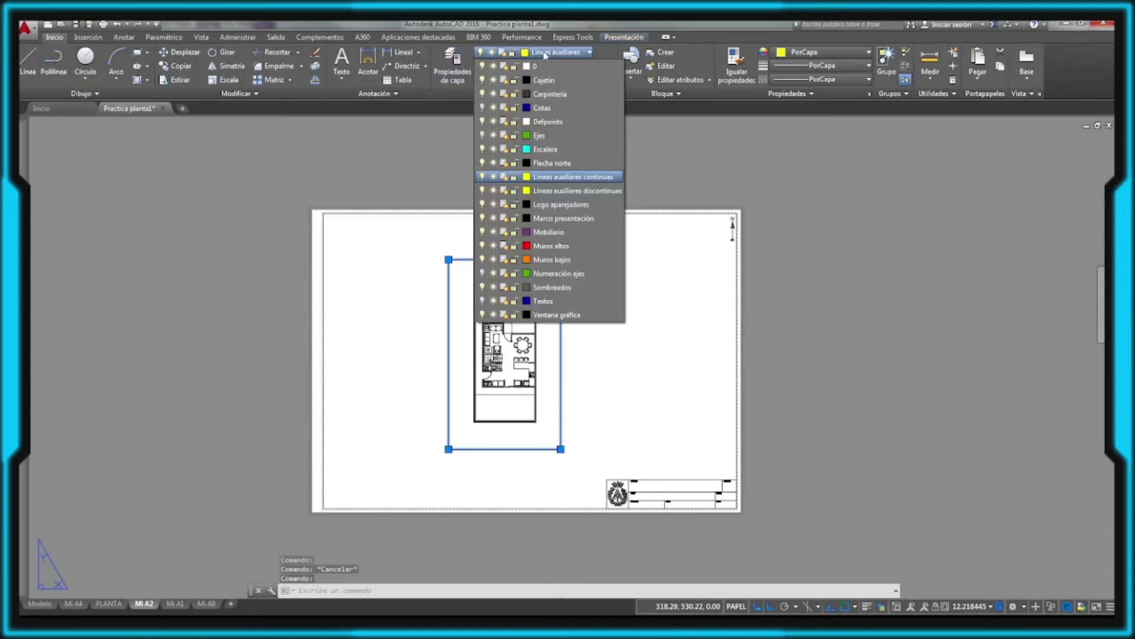
left_click(558, 314)
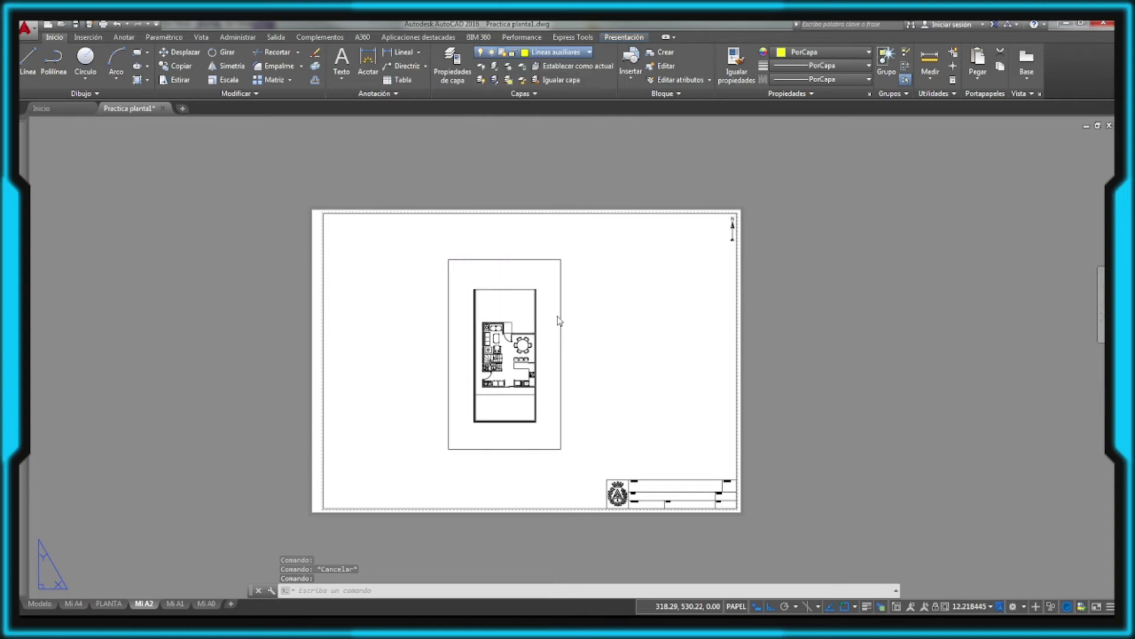
left_click(618, 288)
key("Escape")
key("Escape")
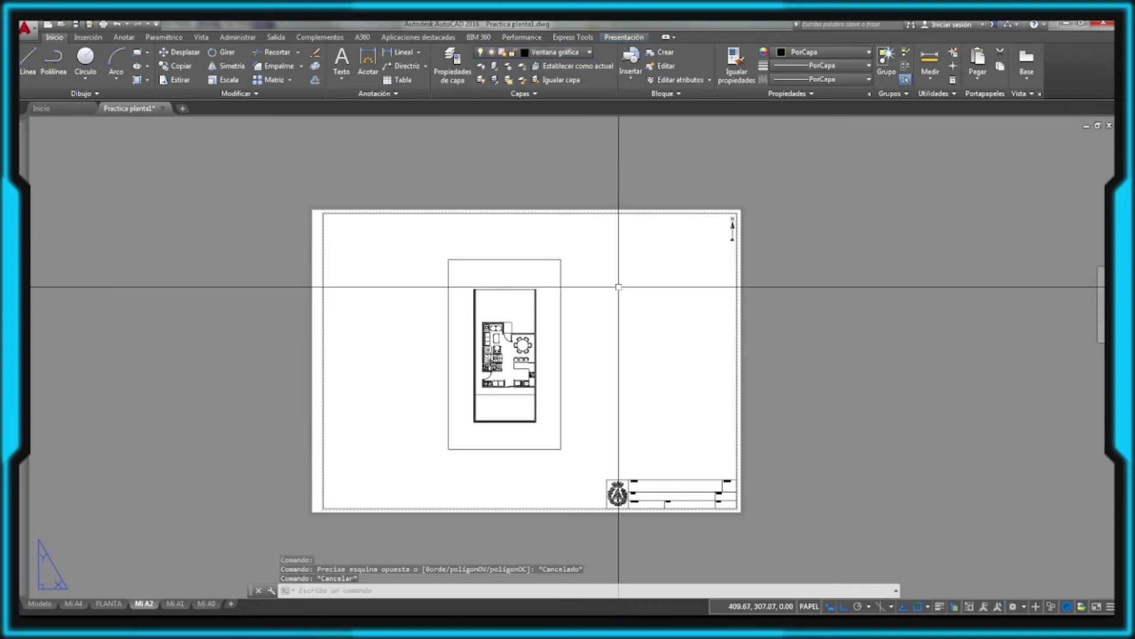
left_click(104, 24)
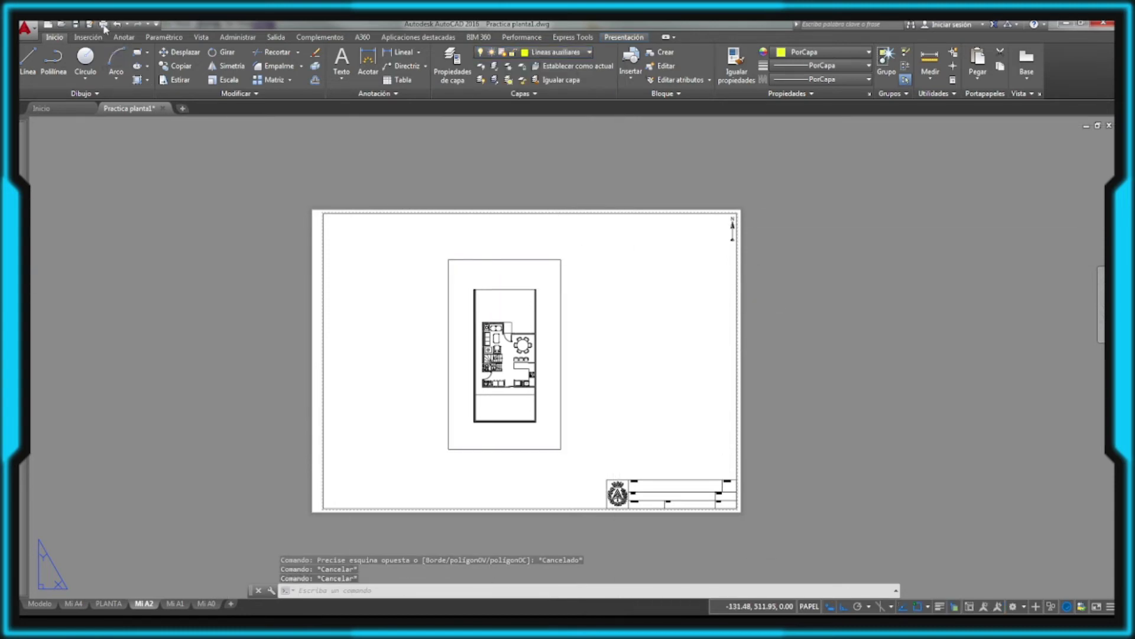
Step: Preview the single-sheet plot, cancel without plotting, and briefly review the layer list
left_click(506, 362)
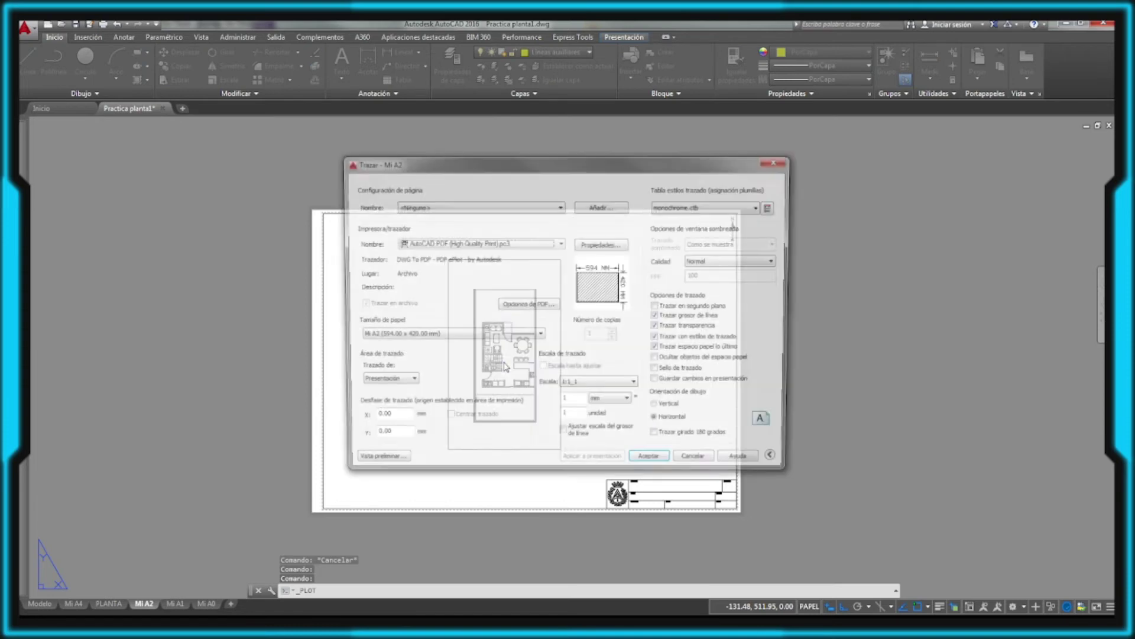
left_click(376, 464)
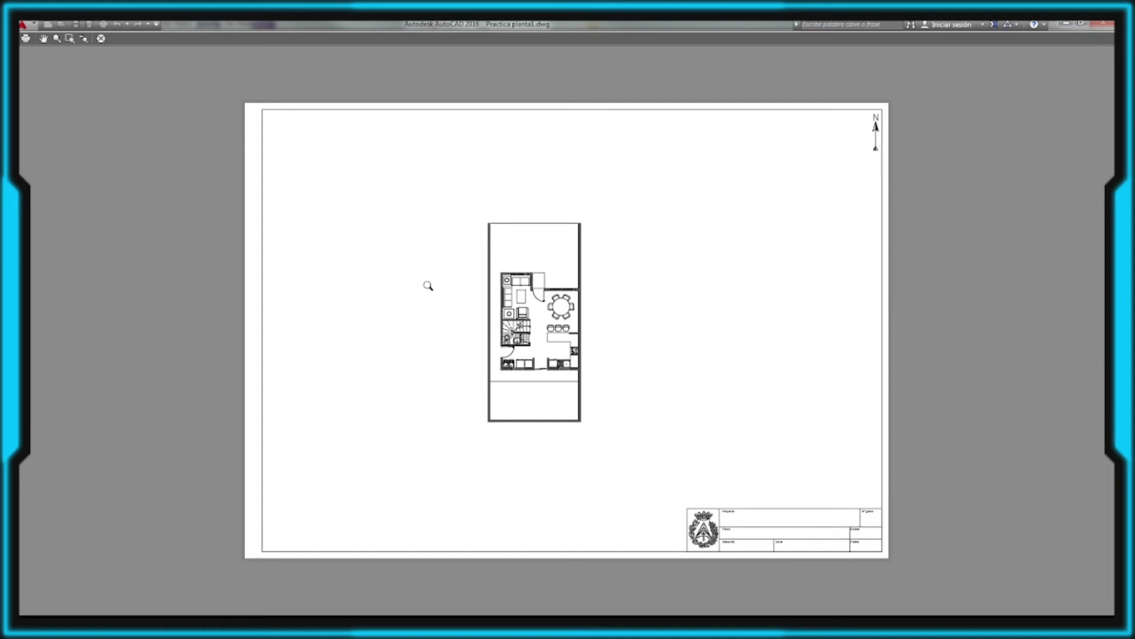
key("Escape")
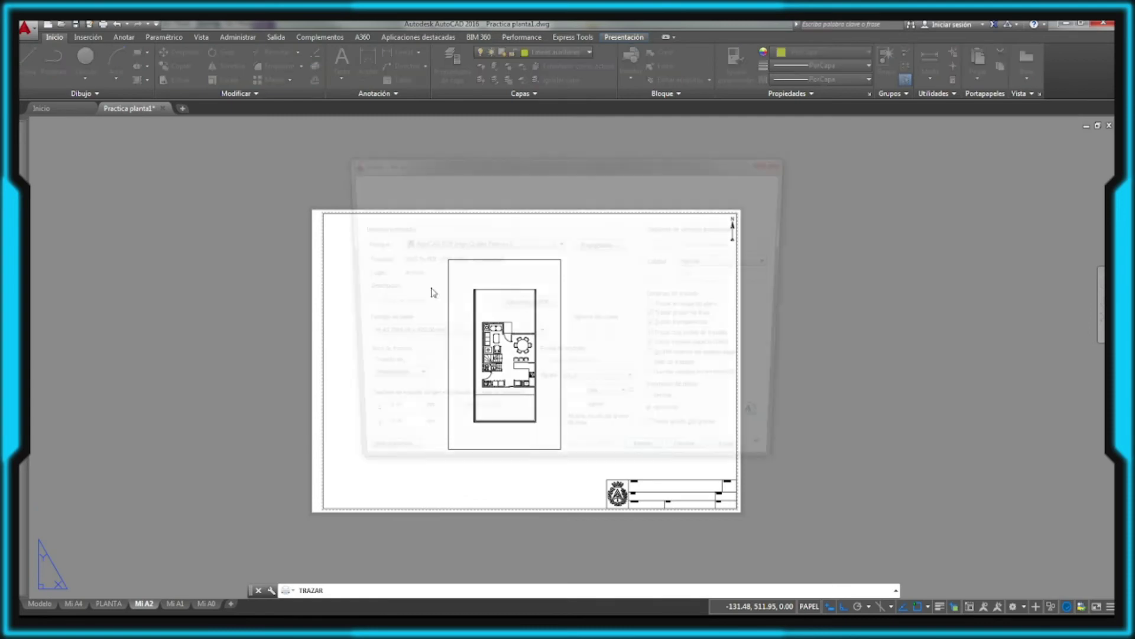
left_click(698, 465)
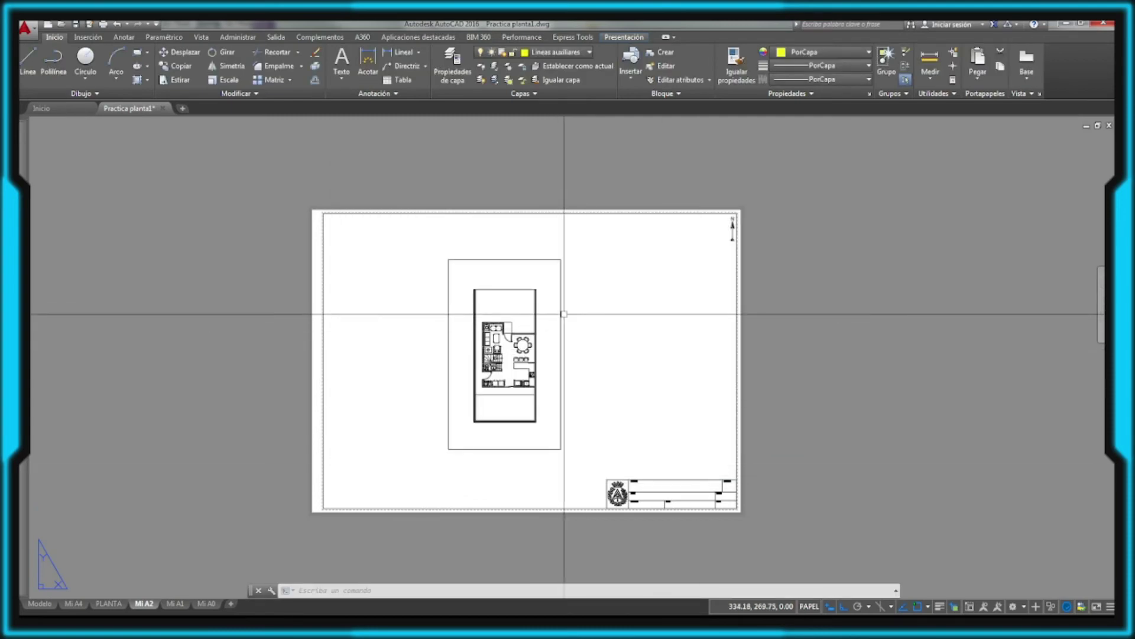
left_click(453, 63)
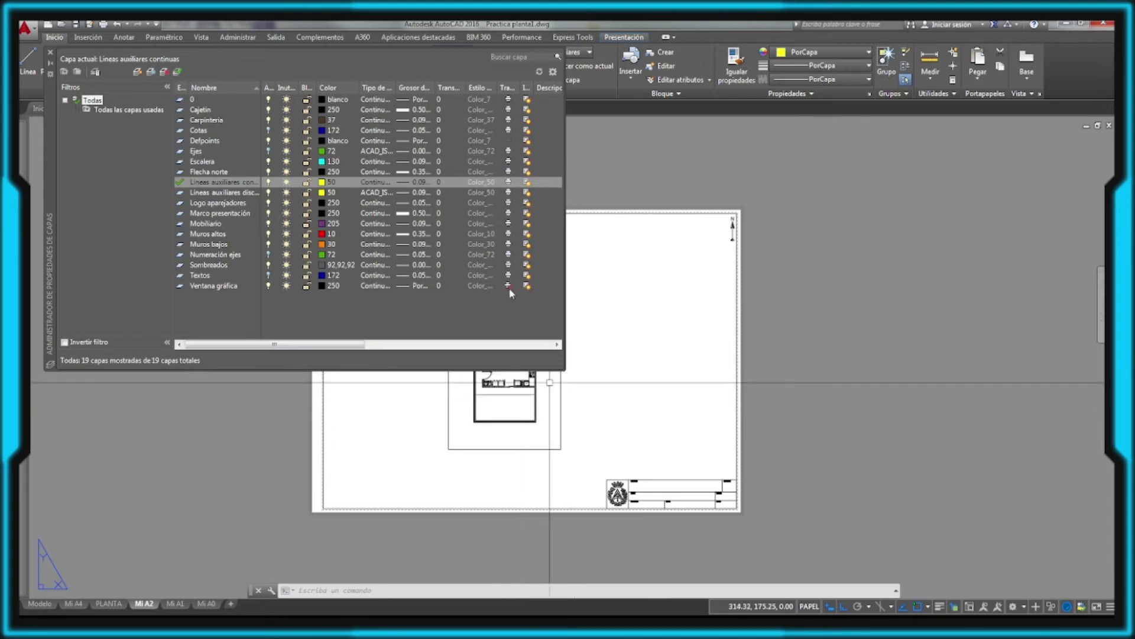
left_click(50, 52)
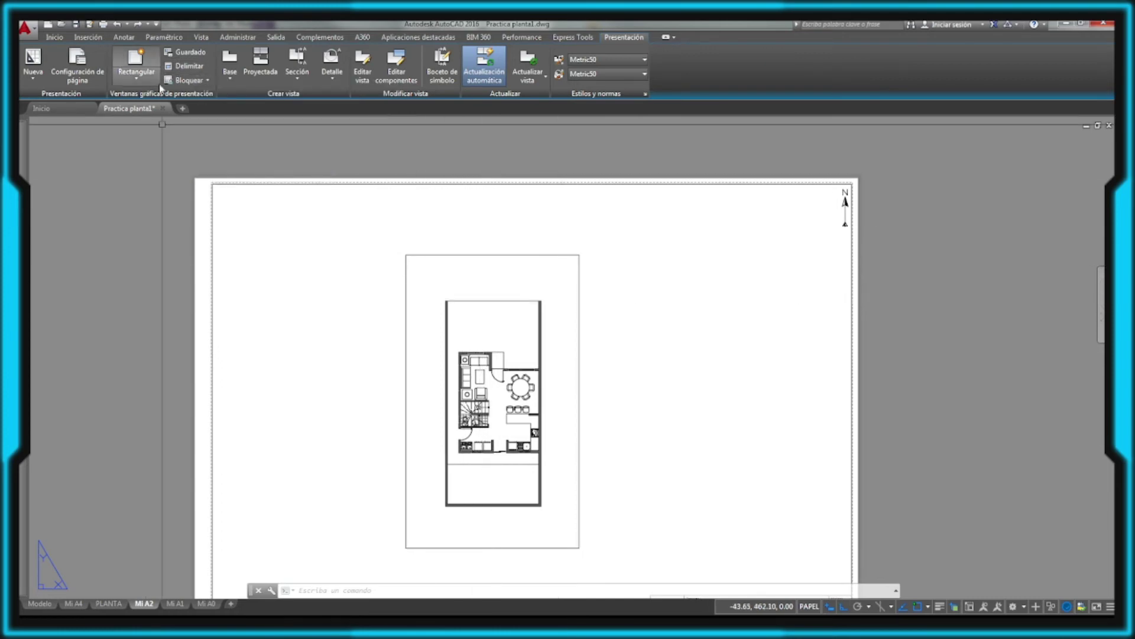
Step: Clip the floor-plan viewport with a four-corner polygonal outline tightly around the house
left_click(189, 67)
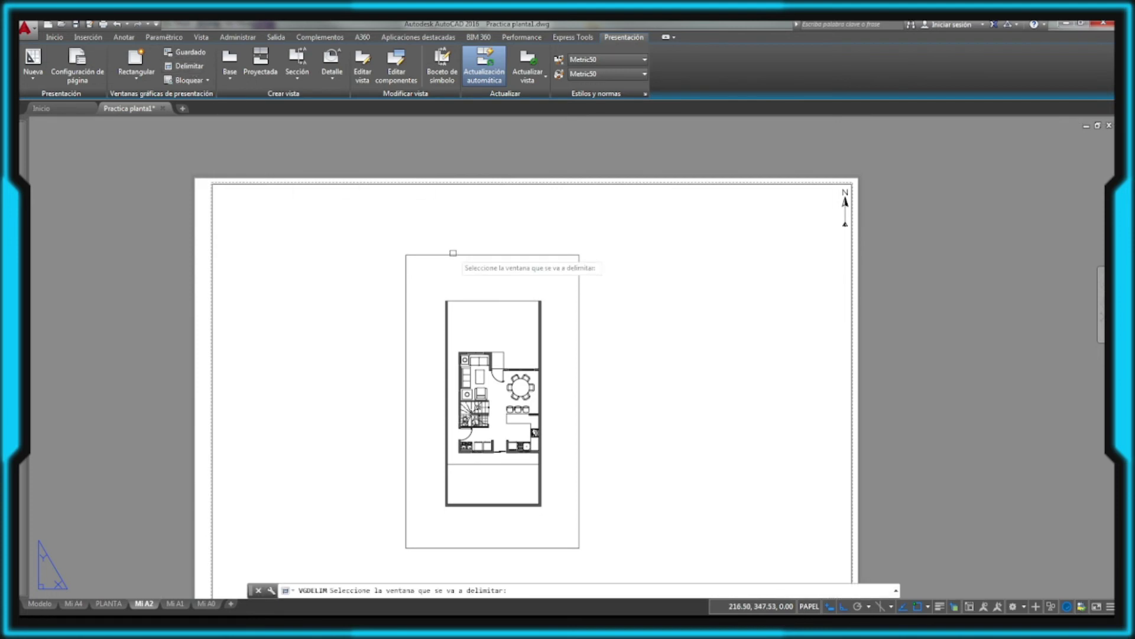
right_click(621, 307)
left_click(631, 311)
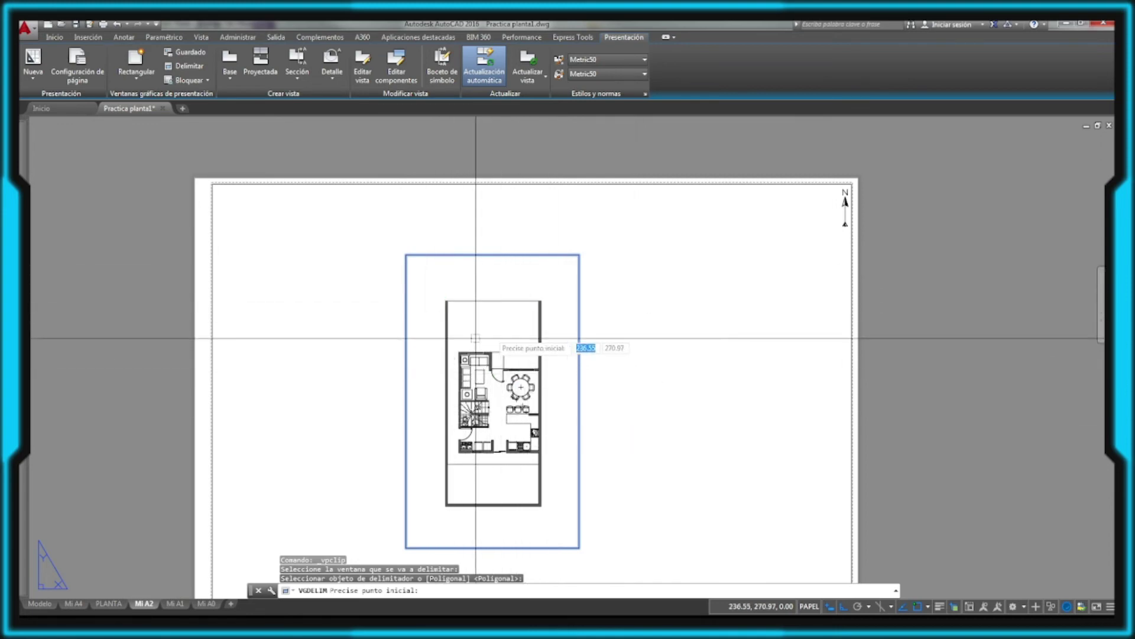
left_click(427, 343)
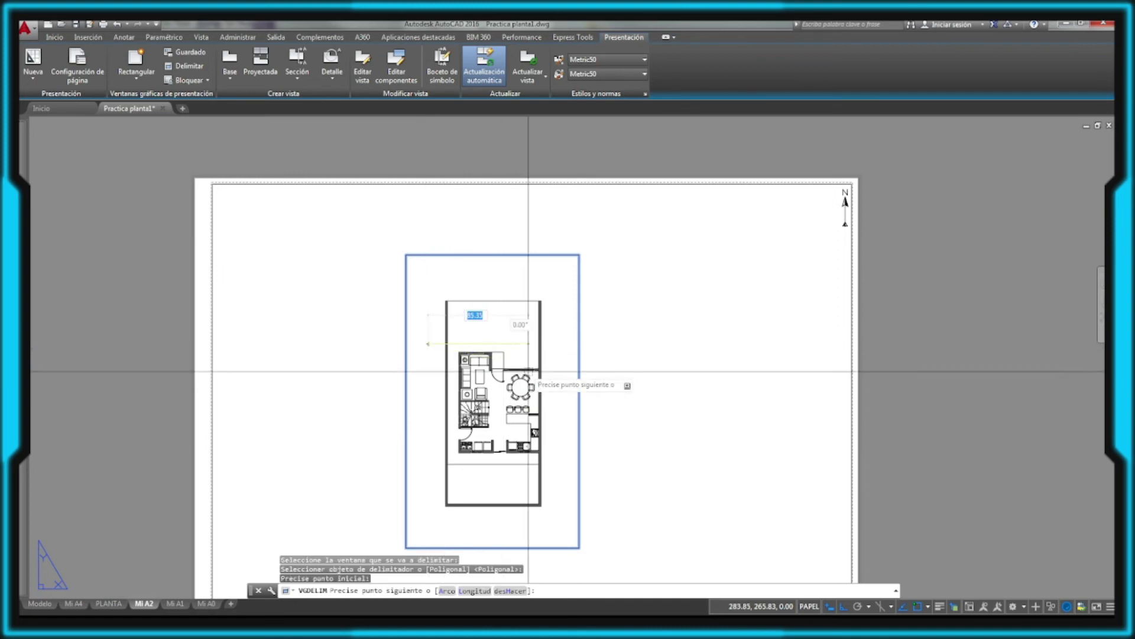
left_click(556, 346)
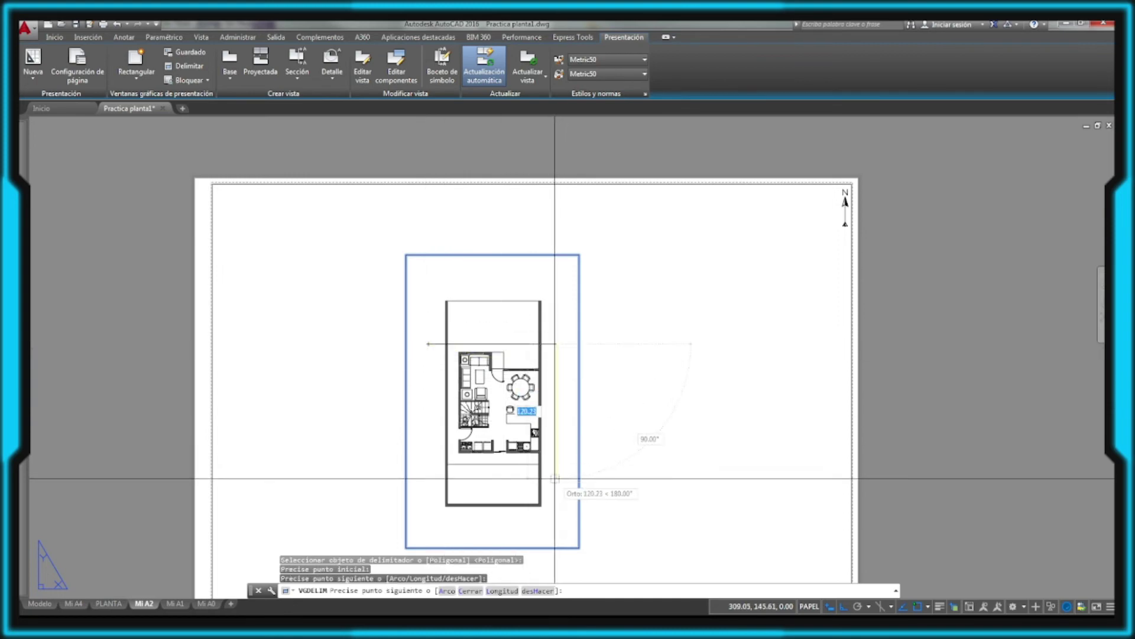
left_click(555, 478)
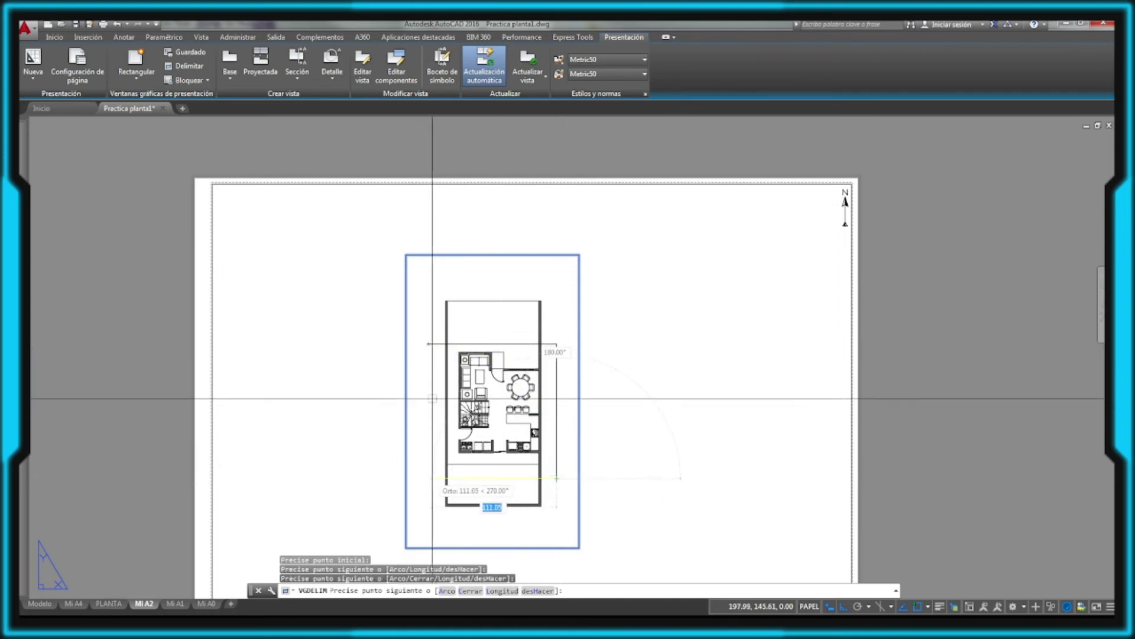
left_click(428, 478)
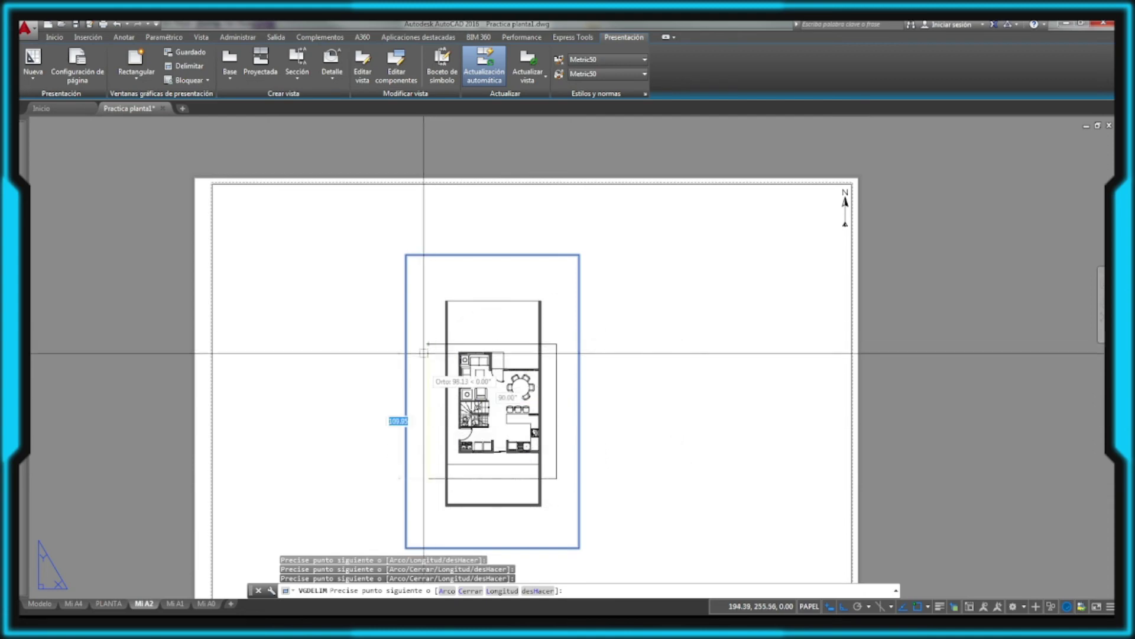
left_click(428, 343)
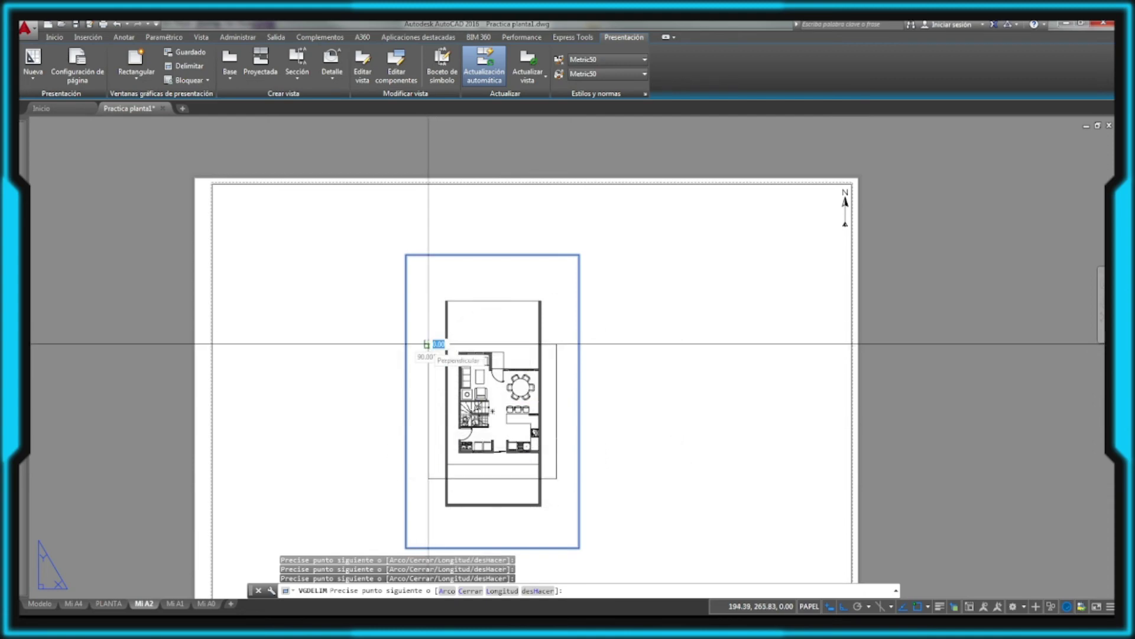
key("Return")
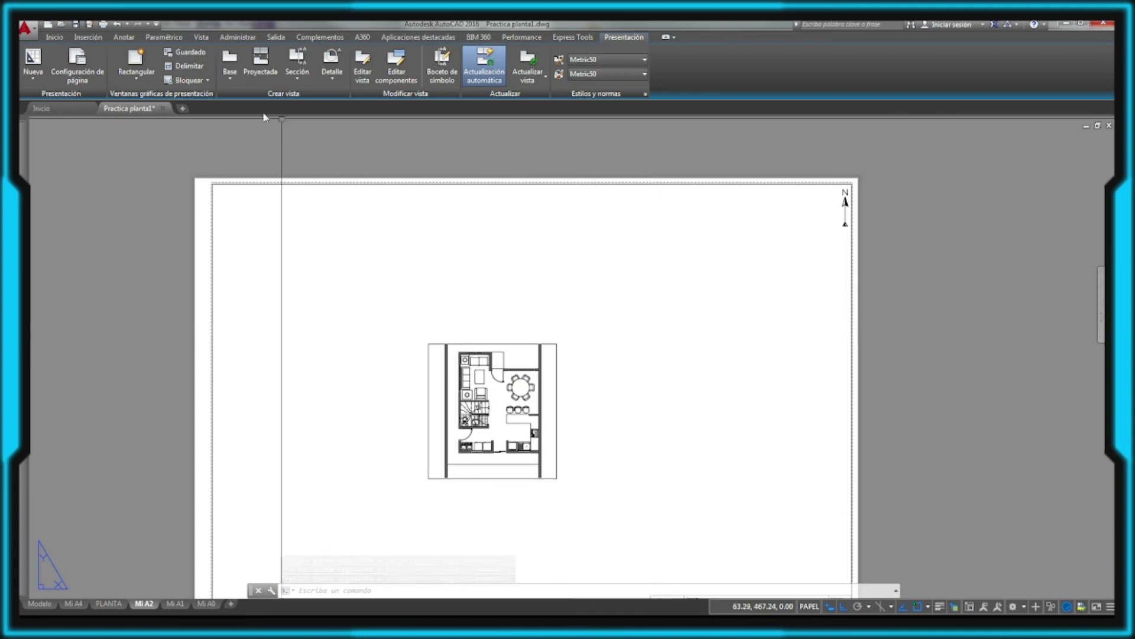
Step: Undo the clip and pull the viewport's bottom edge up to just below the house
left_click(116, 24)
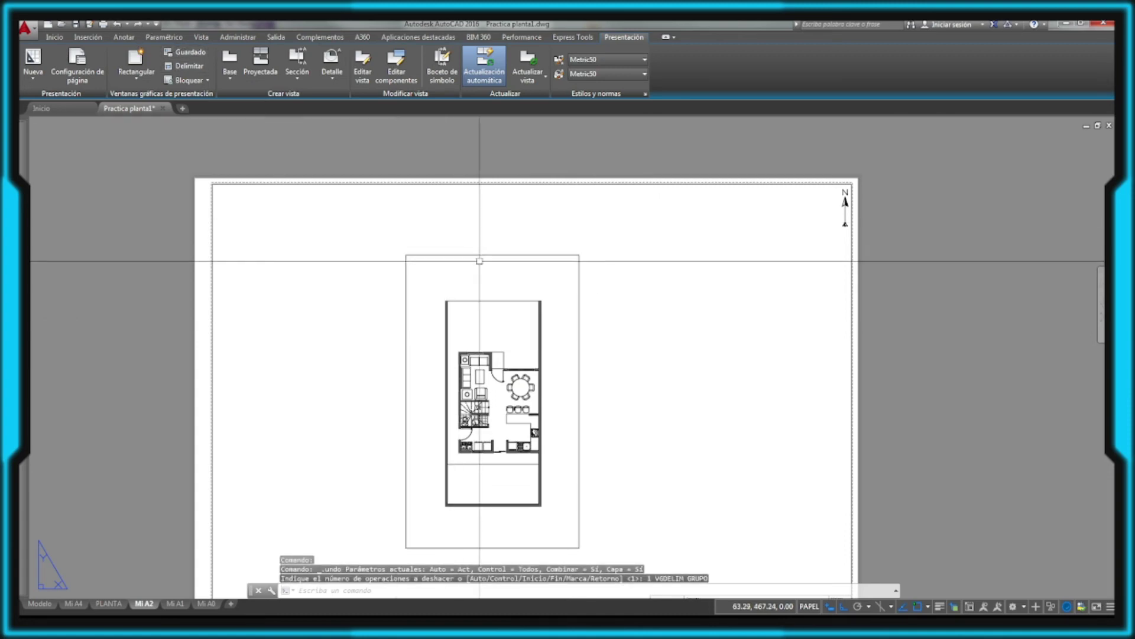
left_click(582, 256)
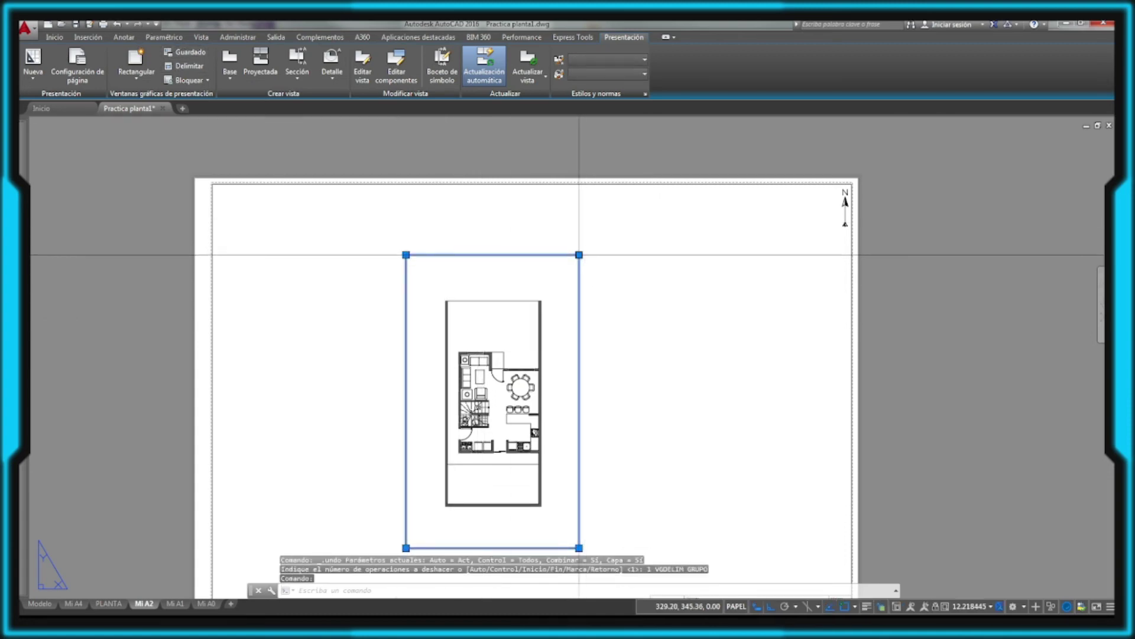
left_click(579, 255)
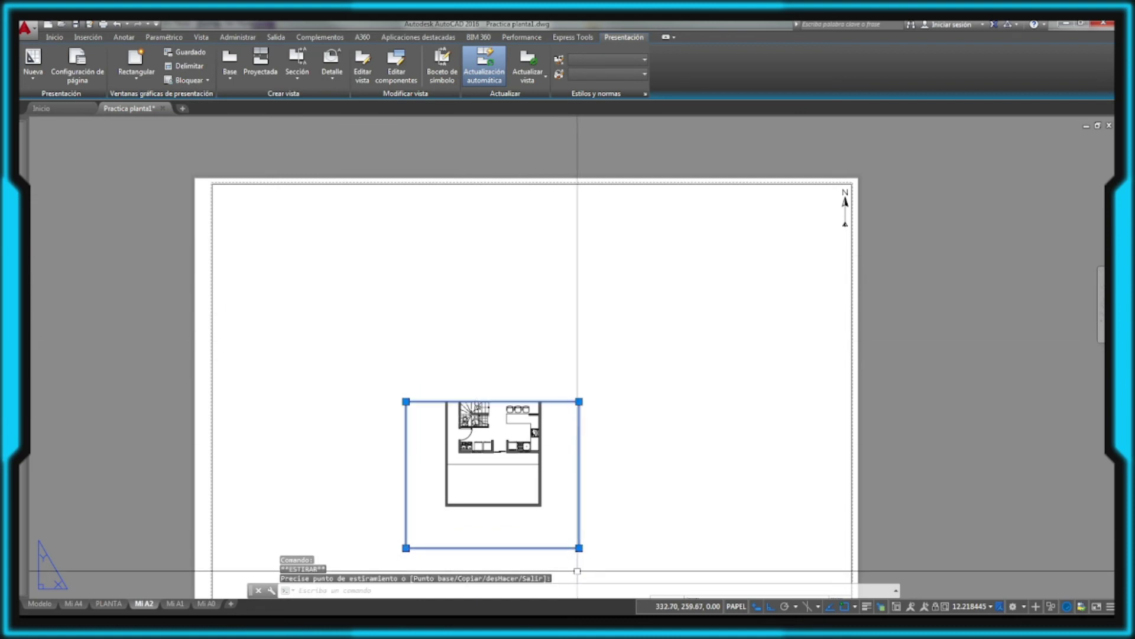
left_click(579, 548)
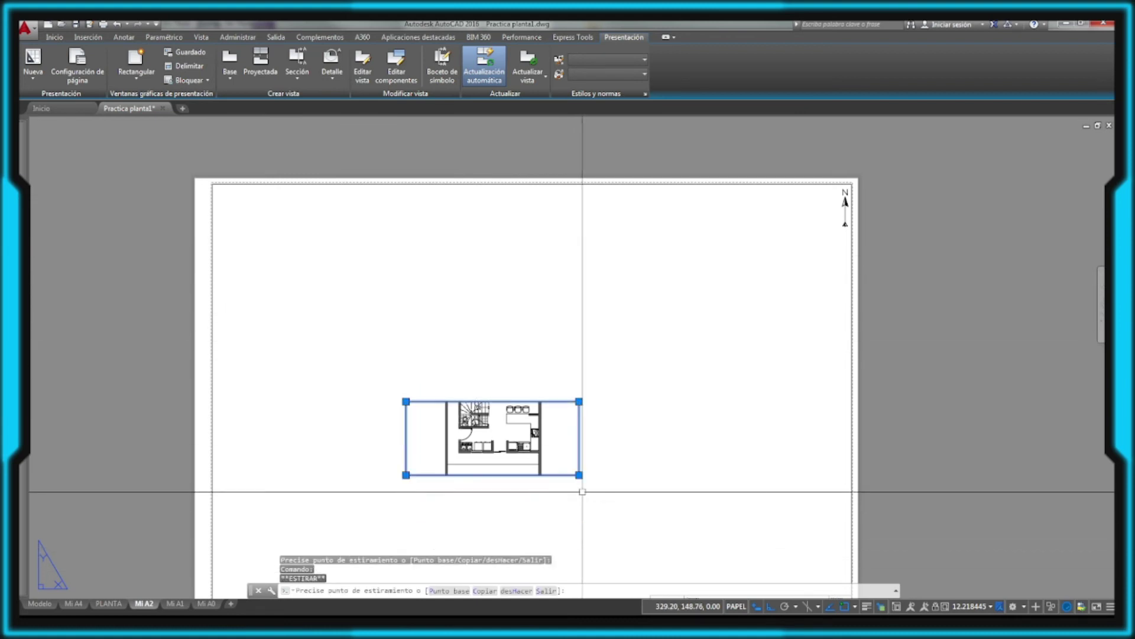
left_click(579, 474)
Step: Bring the top edge down above the house and adjust the top-left corner, forming a hexagon
left_click(579, 402)
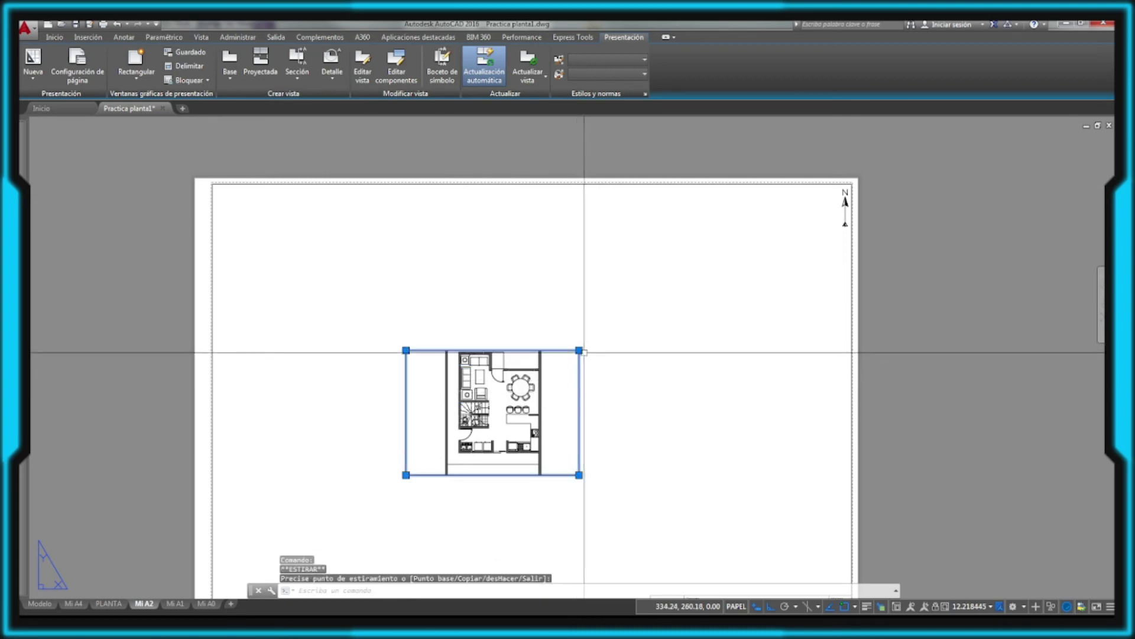
left_click(579, 350)
left_click(567, 353)
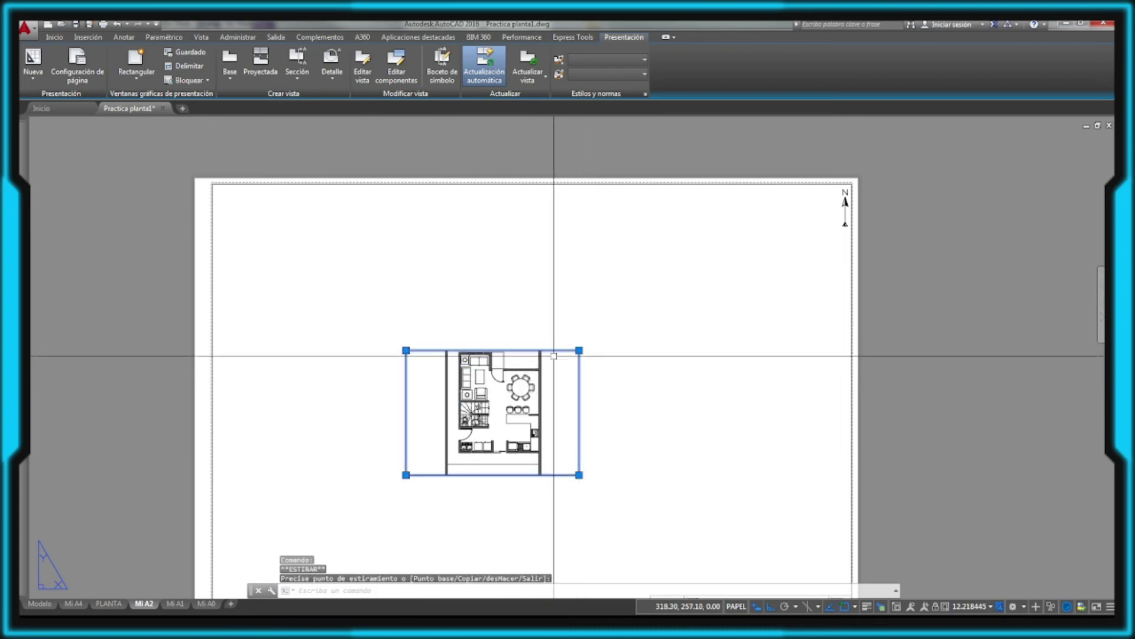
left_click(406, 350)
key("Escape")
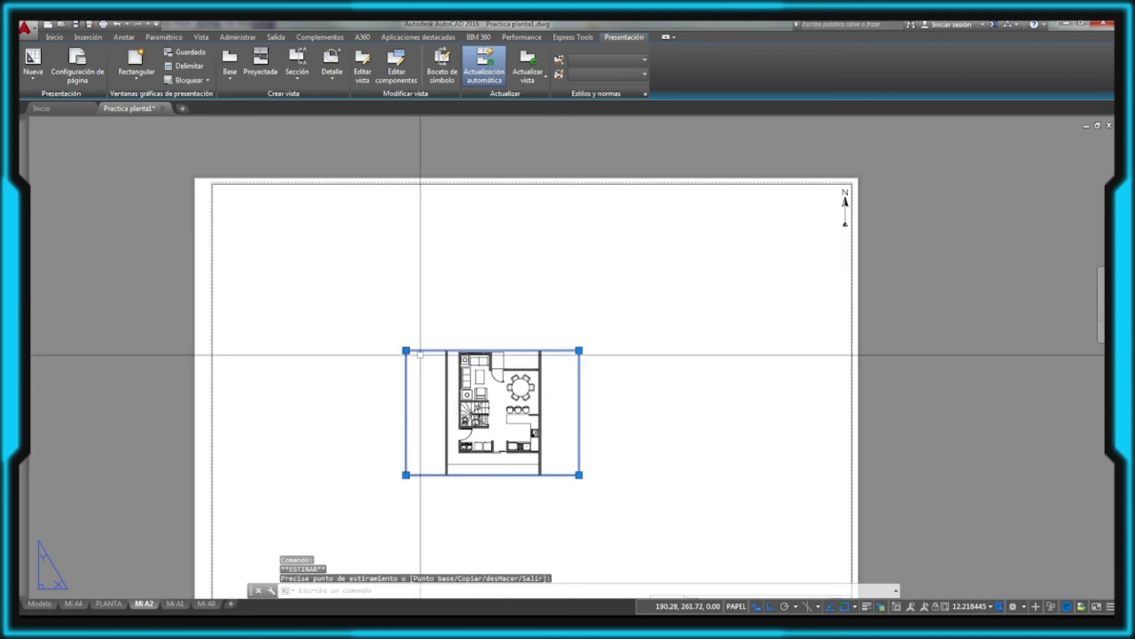
key("Escape")
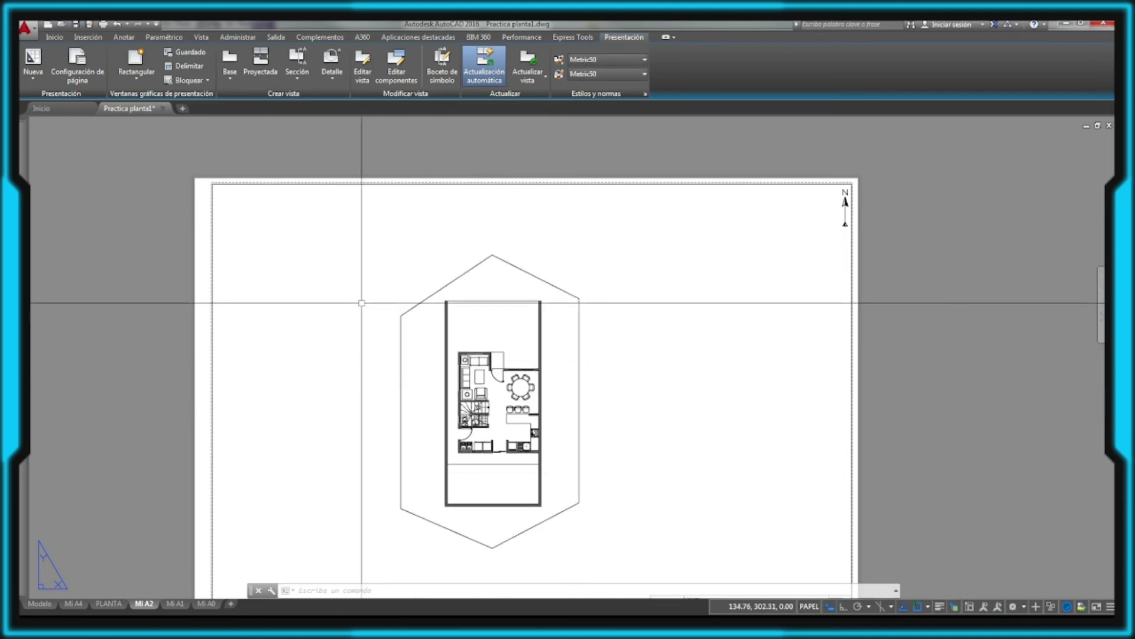
left_click(137, 79)
left_click(137, 82)
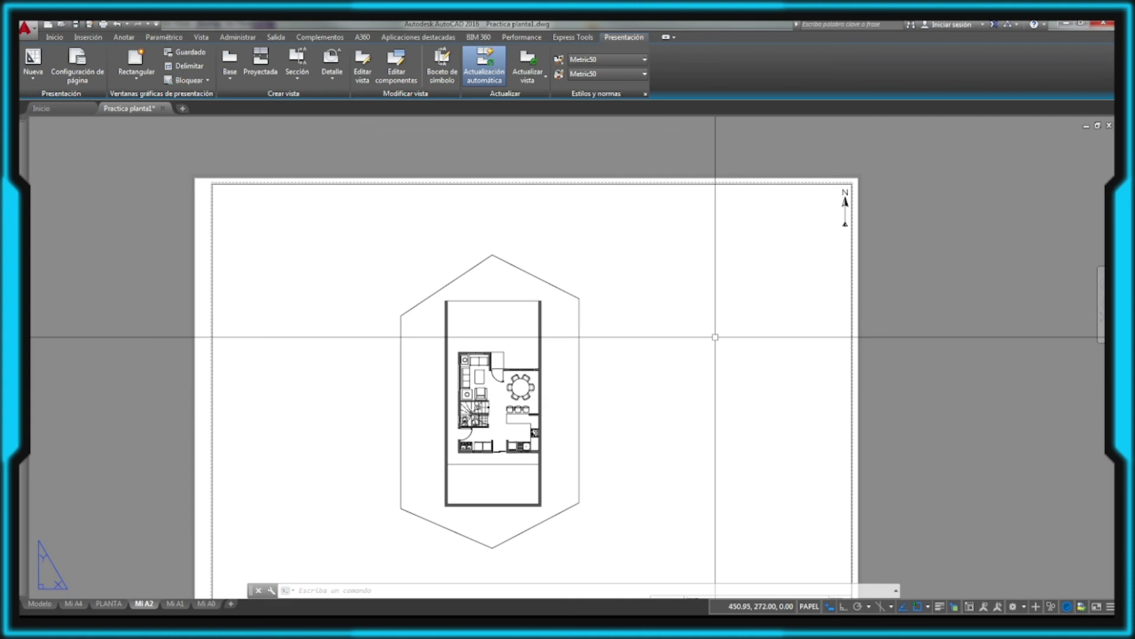
type("vm")
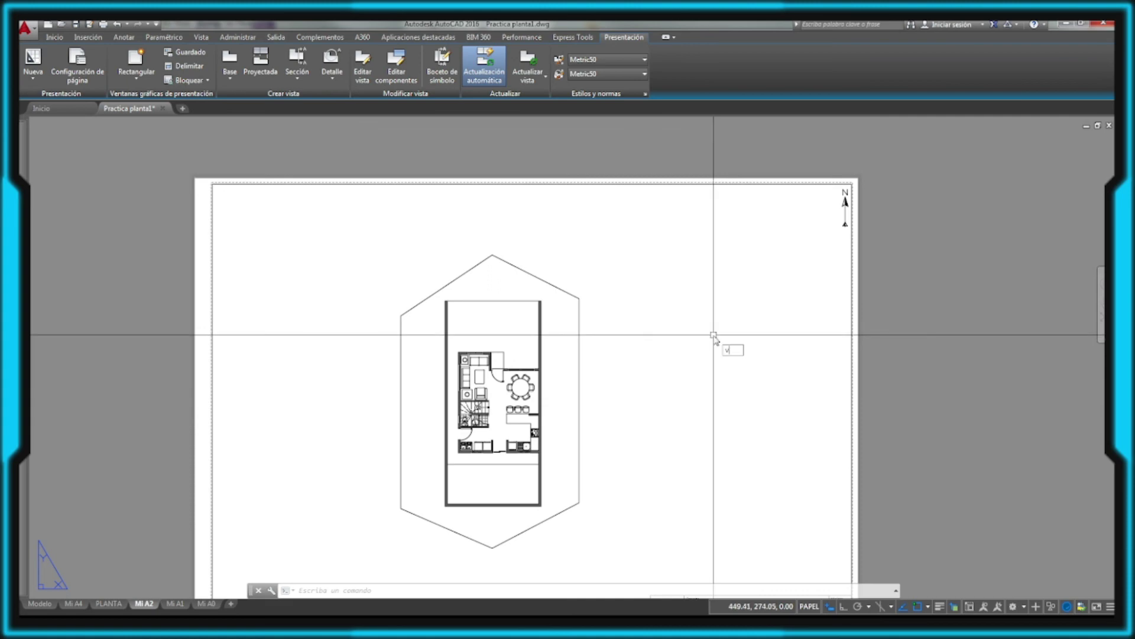
type("ut")
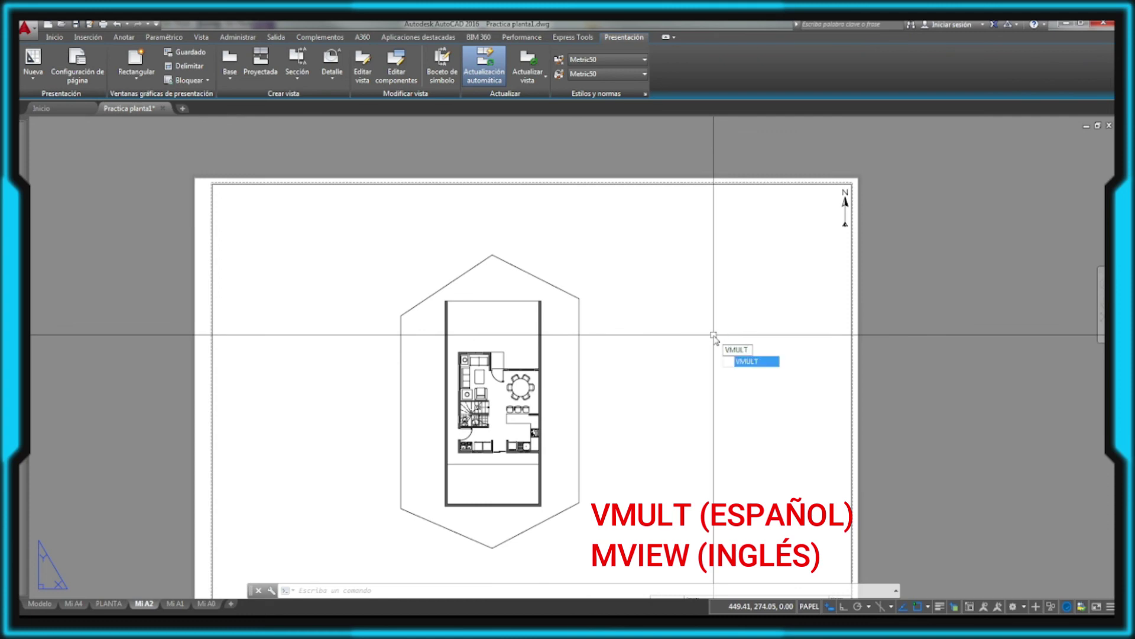
key("Return")
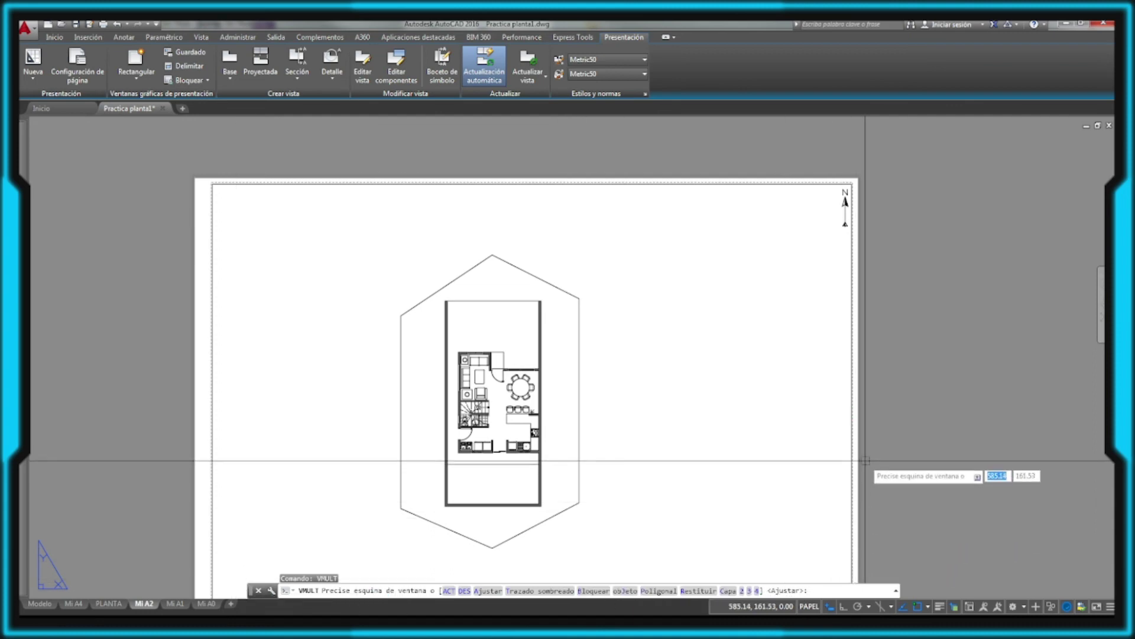
key("Escape")
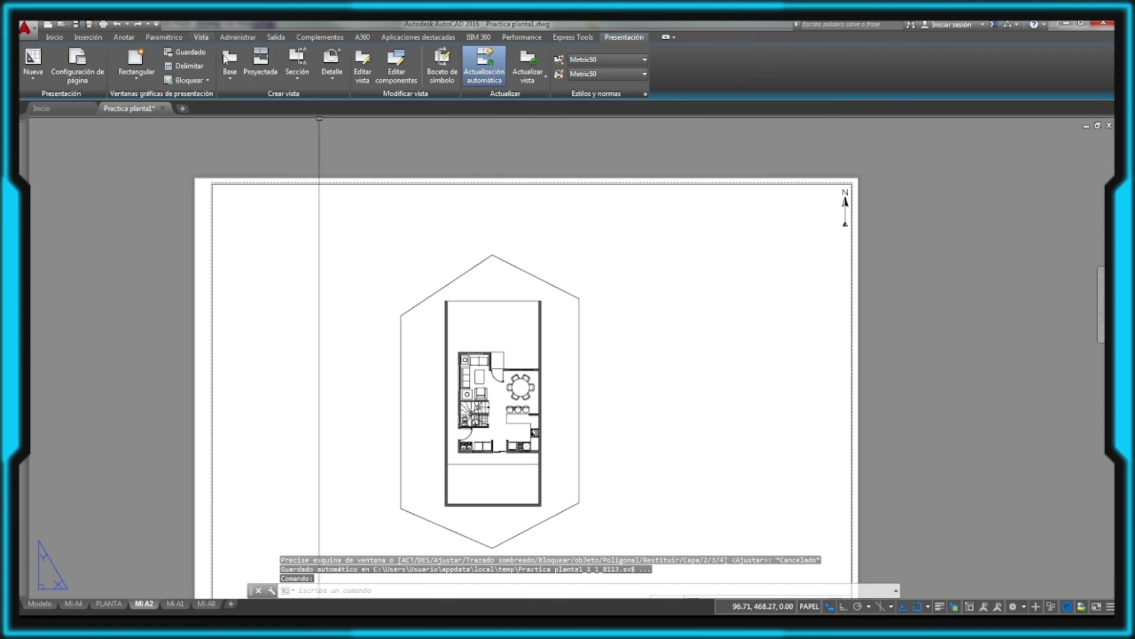